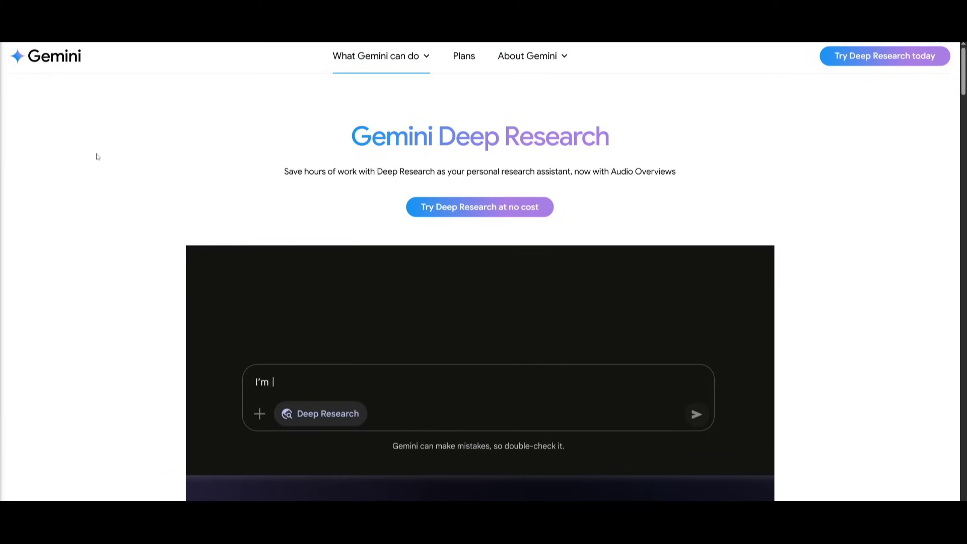
Step: Scroll the World of AI home page through Featured Posts, Latest Posts and Archive to the footer
scroll(118, 137, down, 3)
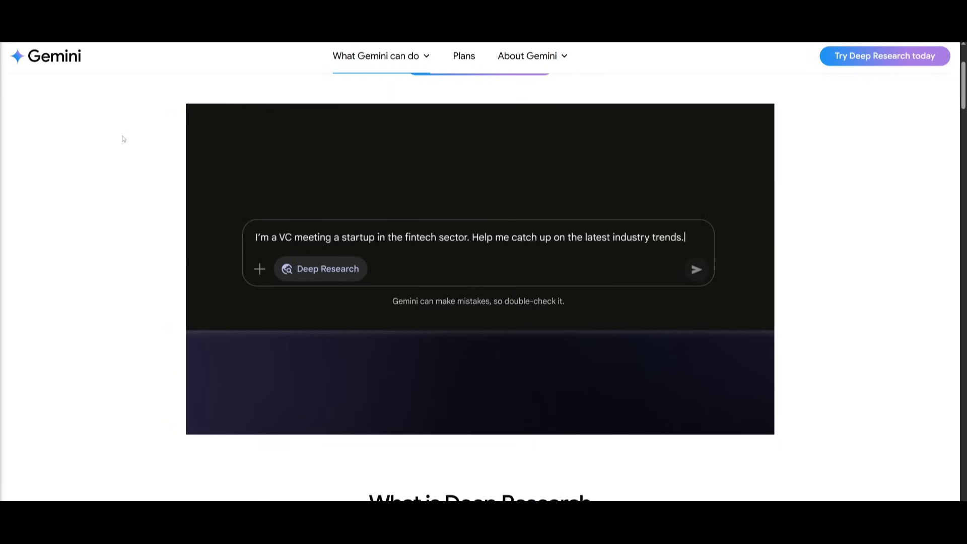
scroll(121, 139, down, 3)
scroll(122, 139, down, 2)
scroll(122, 138, down, 2)
scroll(123, 139, down, 1)
scroll(123, 139, down, 1)
scroll(123, 139, down, 1)
scroll(101, 118, down, 1)
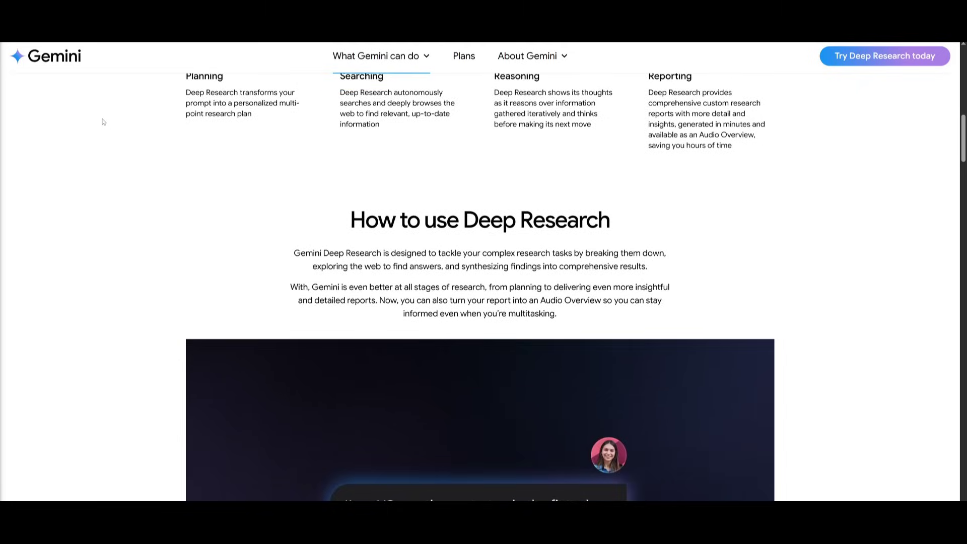
scroll(109, 132, down, 3)
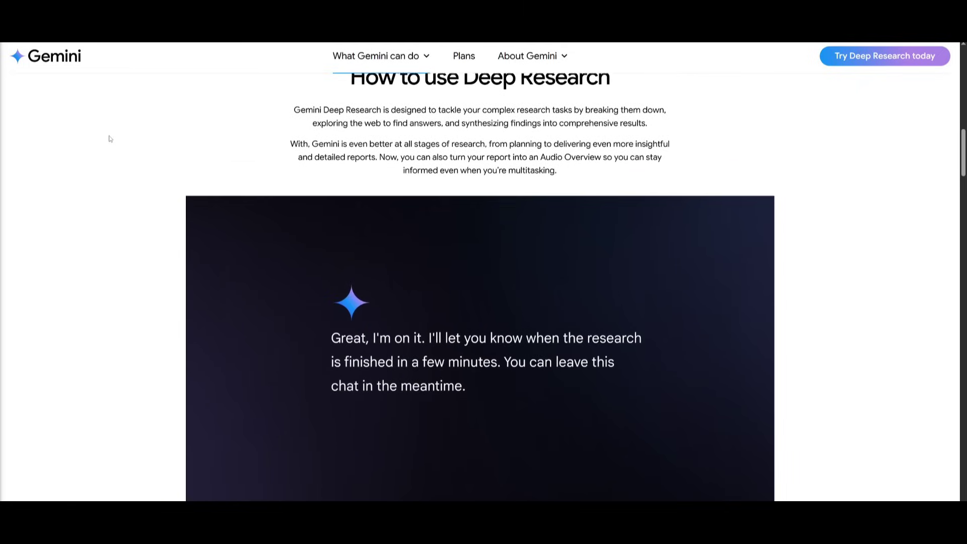
scroll(110, 139, down, 4)
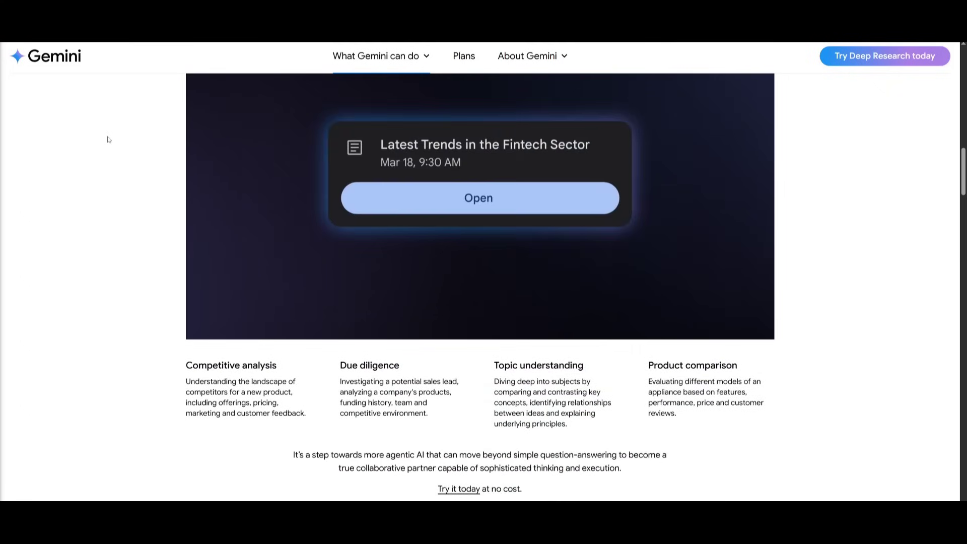
scroll(108, 139, down, 1)
scroll(109, 140, down, 1)
scroll(109, 139, down, 3)
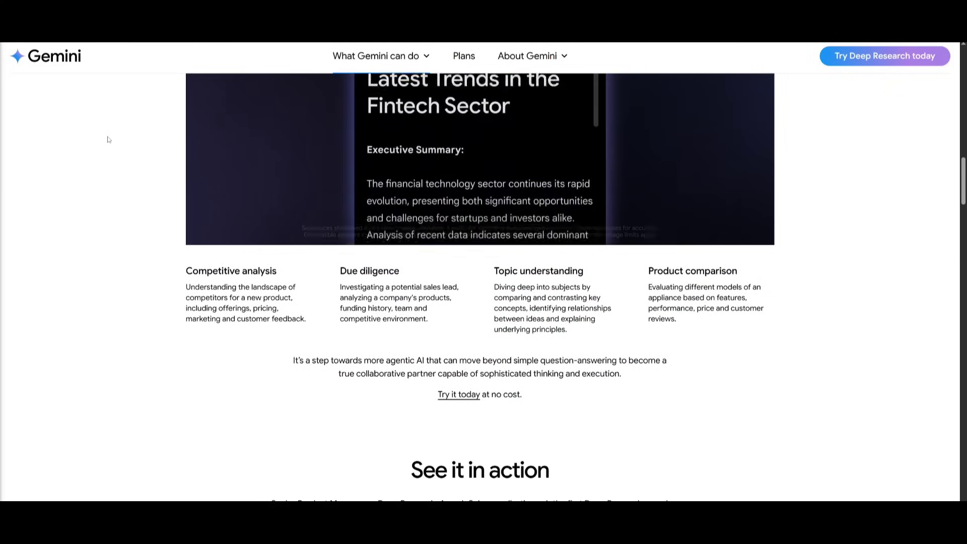
scroll(108, 139, down, 4)
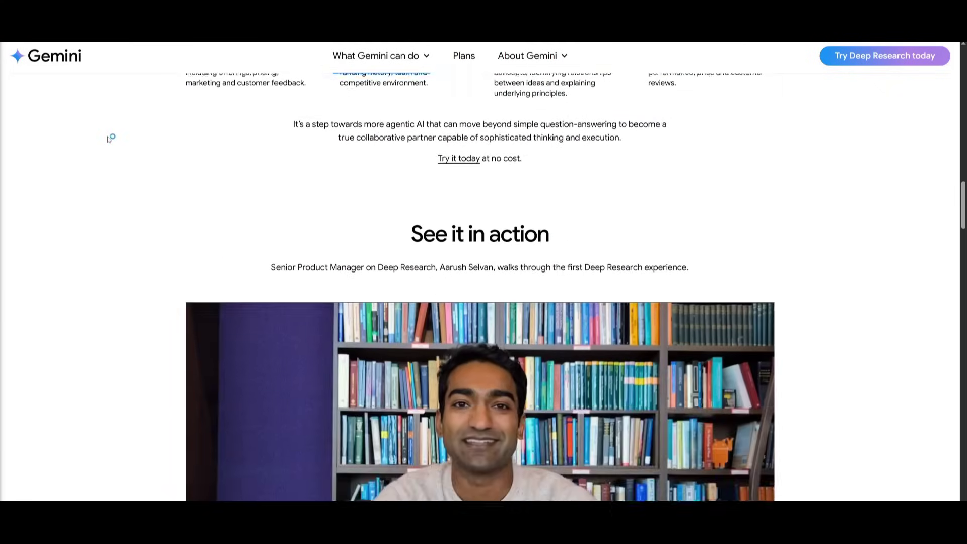
scroll(108, 137, down, 2)
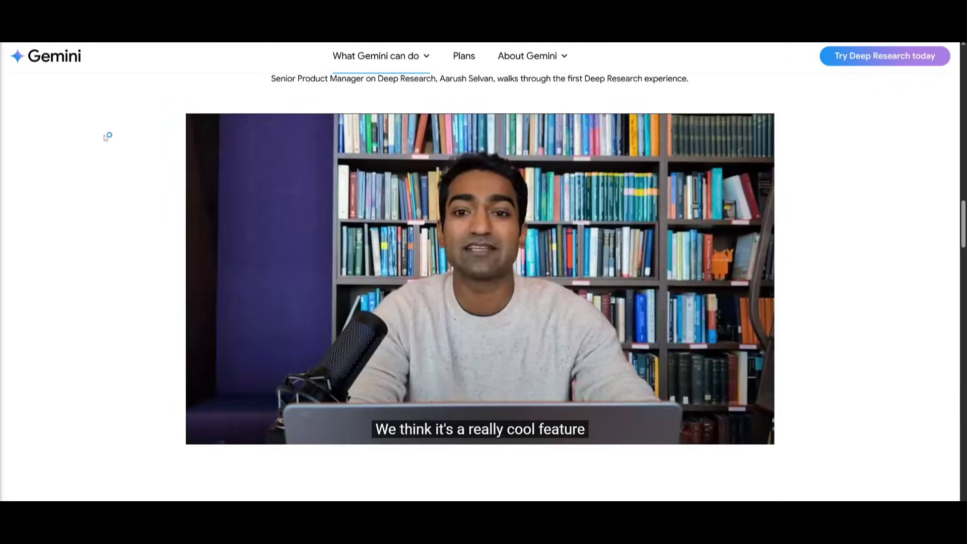
scroll(106, 137, down, 3)
scroll(105, 138, down, 4)
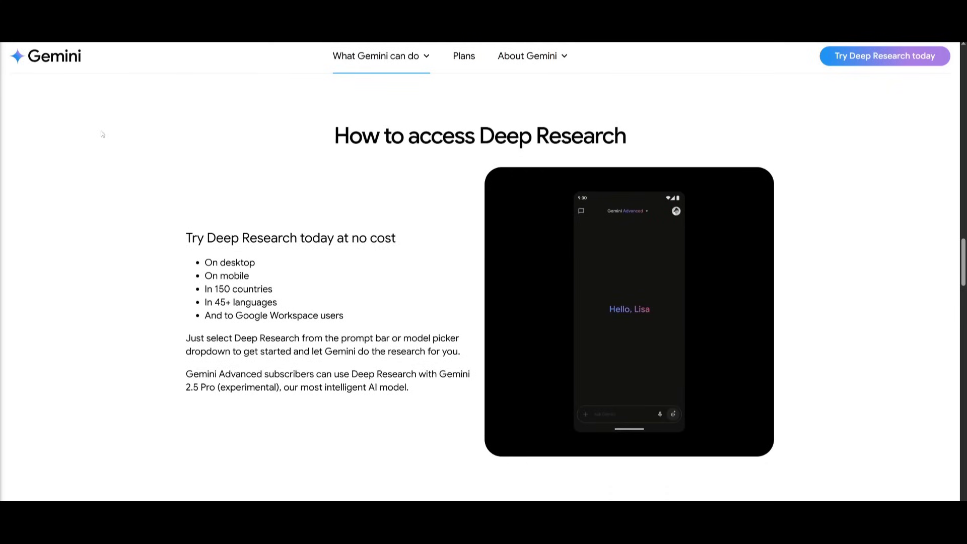
scroll(101, 132, down, 2)
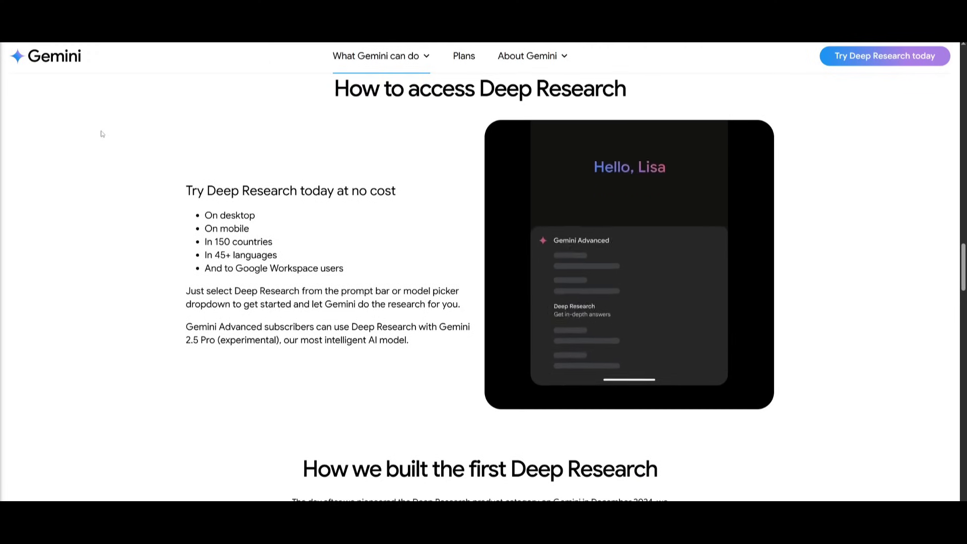
scroll(101, 130, down, 6)
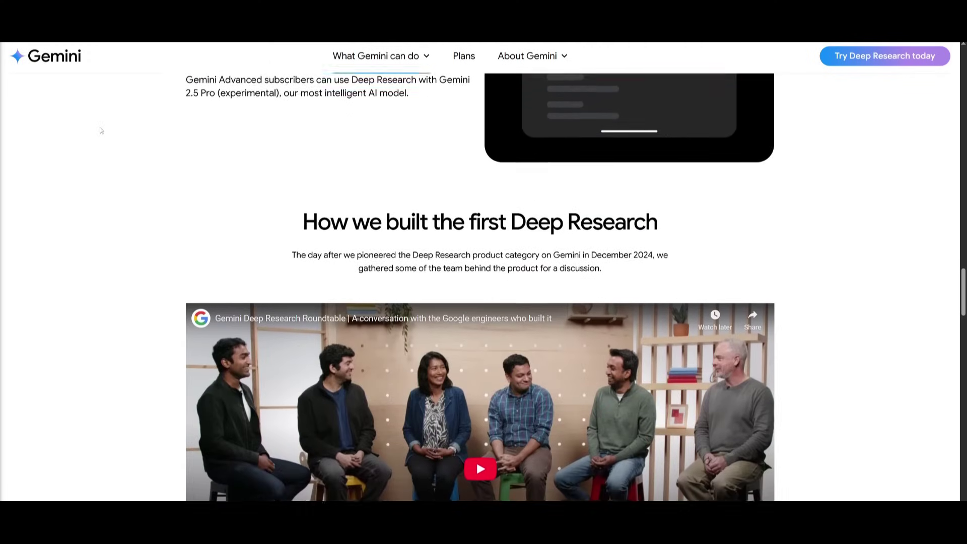
scroll(101, 131, down, 1)
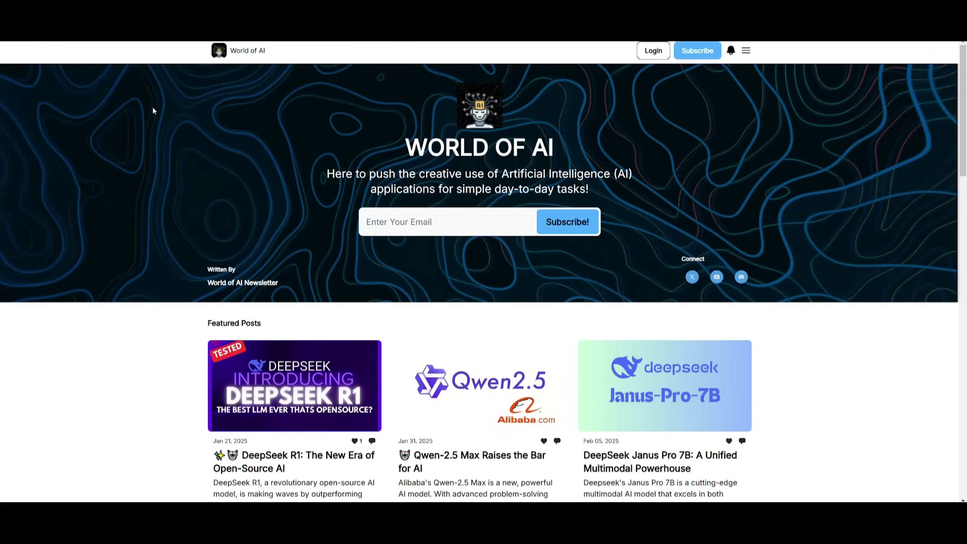
scroll(128, 143, down, 4)
scroll(128, 143, down, 5)
scroll(117, 144, down, 5)
scroll(115, 144, down, 4)
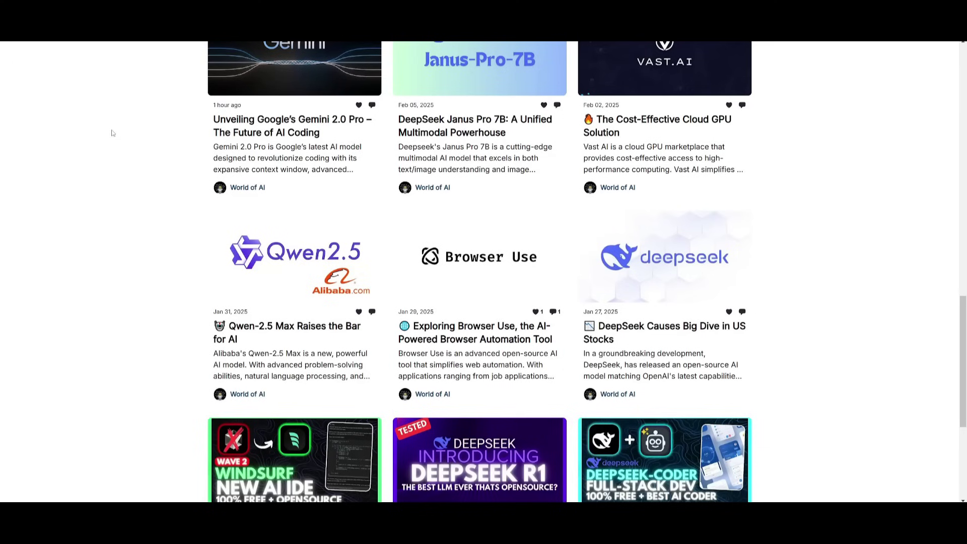
scroll(104, 143, down, 4)
scroll(97, 152, down, 1)
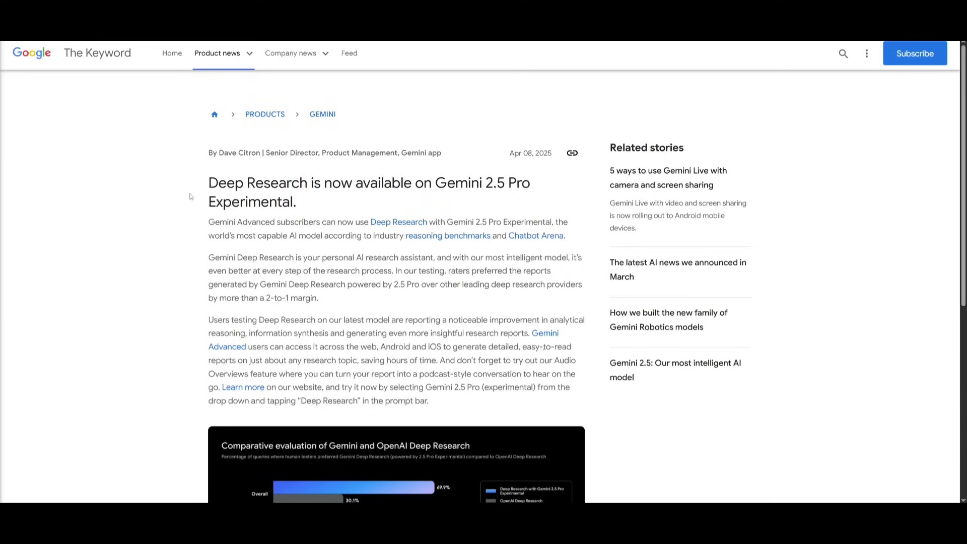
Step: Scroll The Keyword's Gemini 2.5 Pro Deep Research article down to its evaluation chart
scroll(185, 200, down, 2)
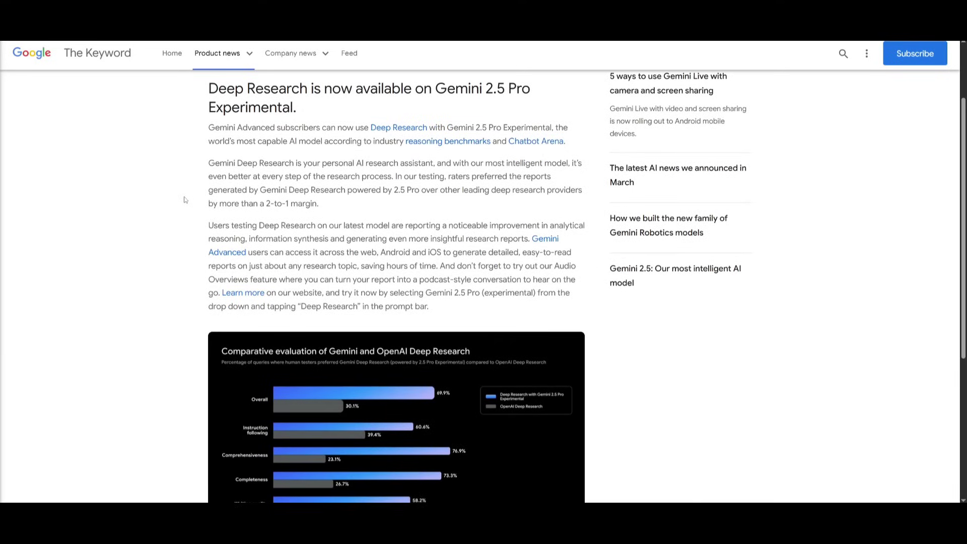
scroll(185, 199, down, 3)
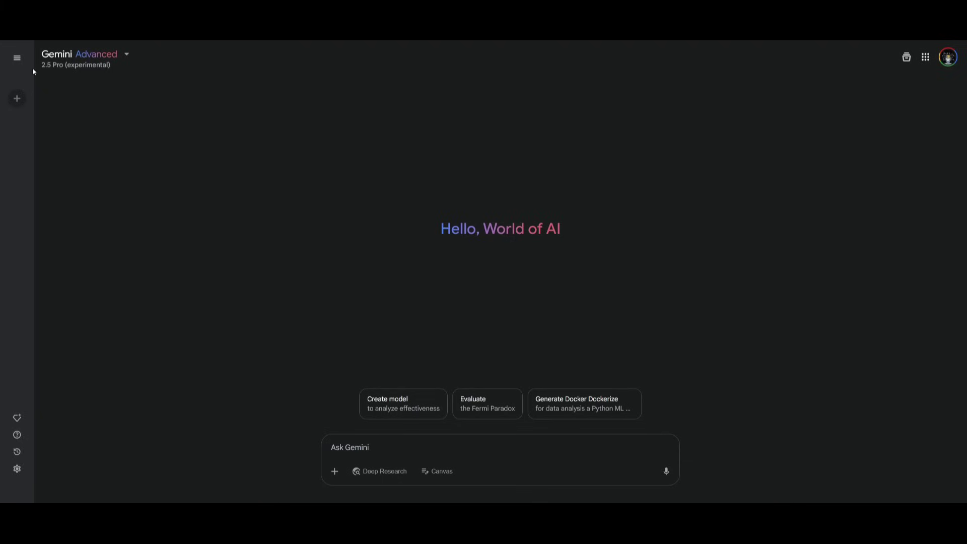
Step: Confirm 2.5 Pro (experimental) in the model list and switch on Deep Research
click(89, 70)
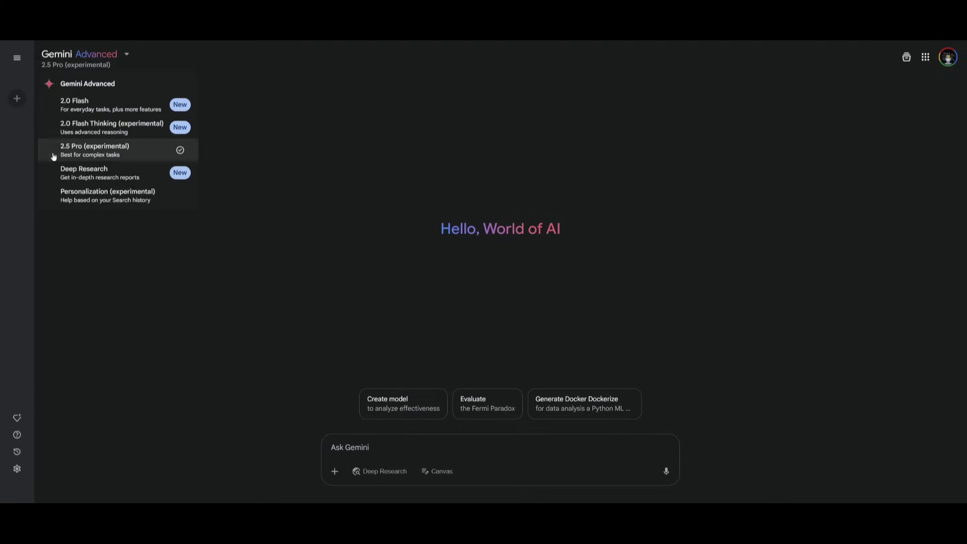
click(316, 298)
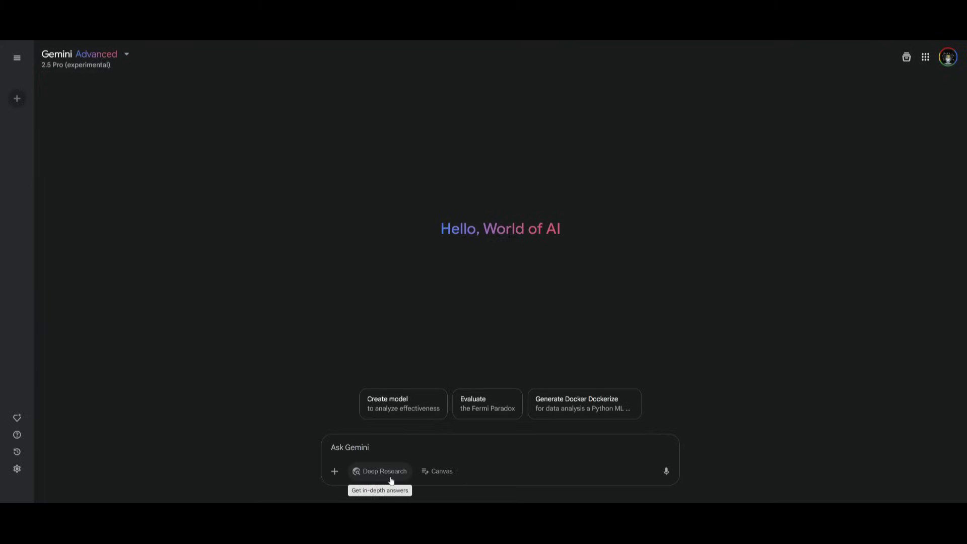
click(68, 61)
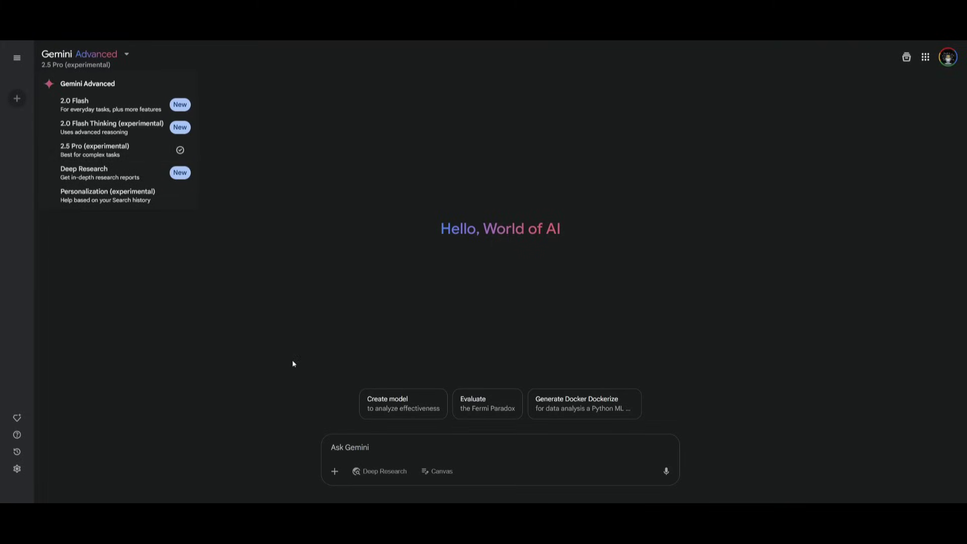
click(381, 481)
click(385, 481)
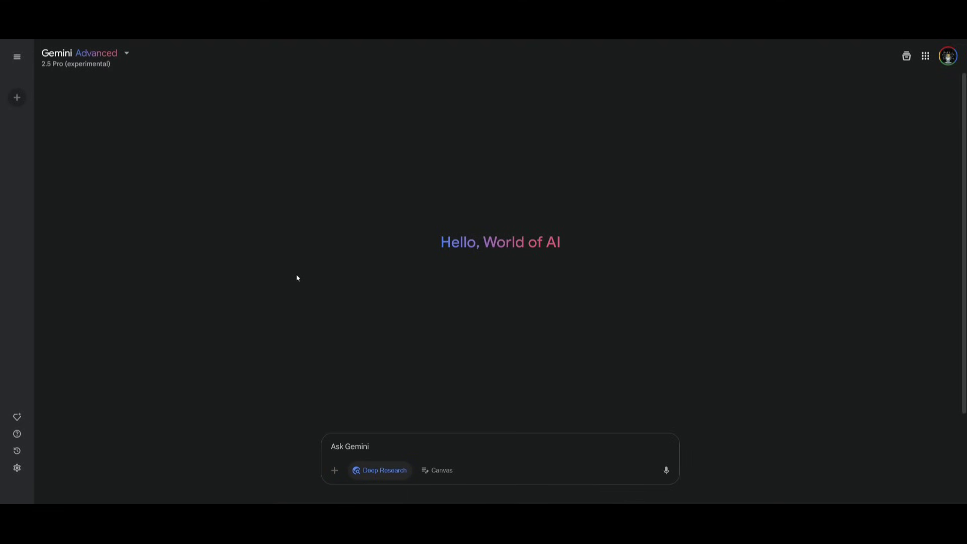
Step: Paste the prepared early-2025 US tariffs market-impact prompt and send it to Deep Research
click(386, 438)
key(ctrl+v)
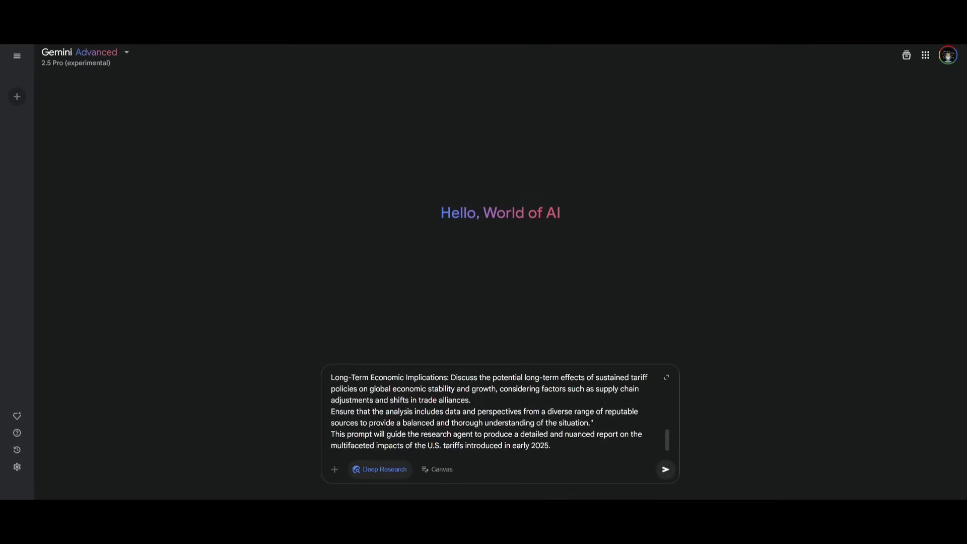
scroll(392, 405, up, 5)
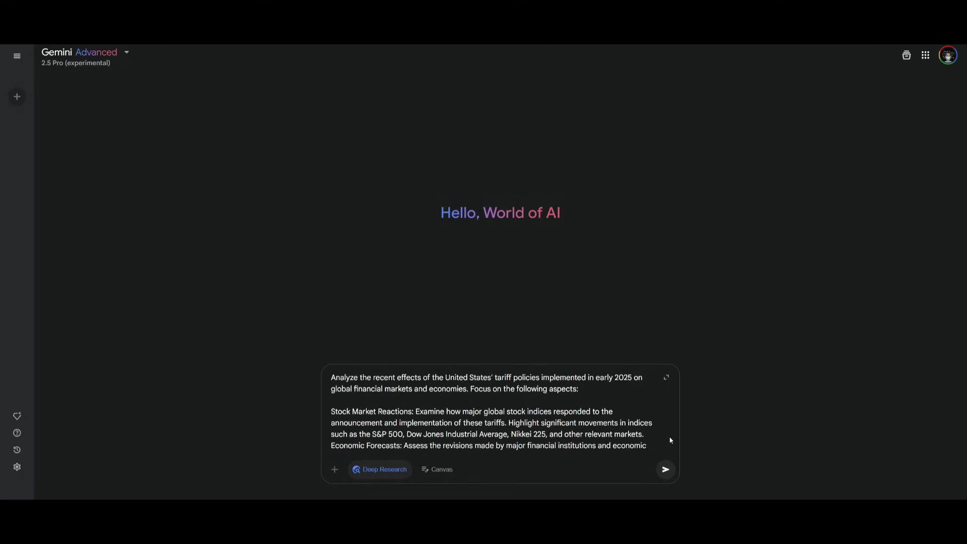
click(666, 469)
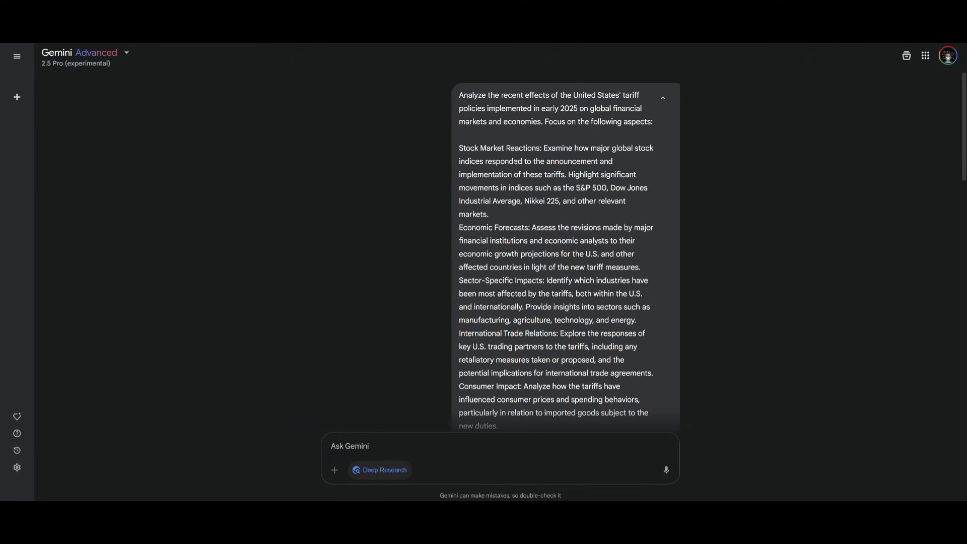
Step: Read through the proposed 'US Tariffs: Global Economic Impact' research plan
scroll(508, 153, down, 1)
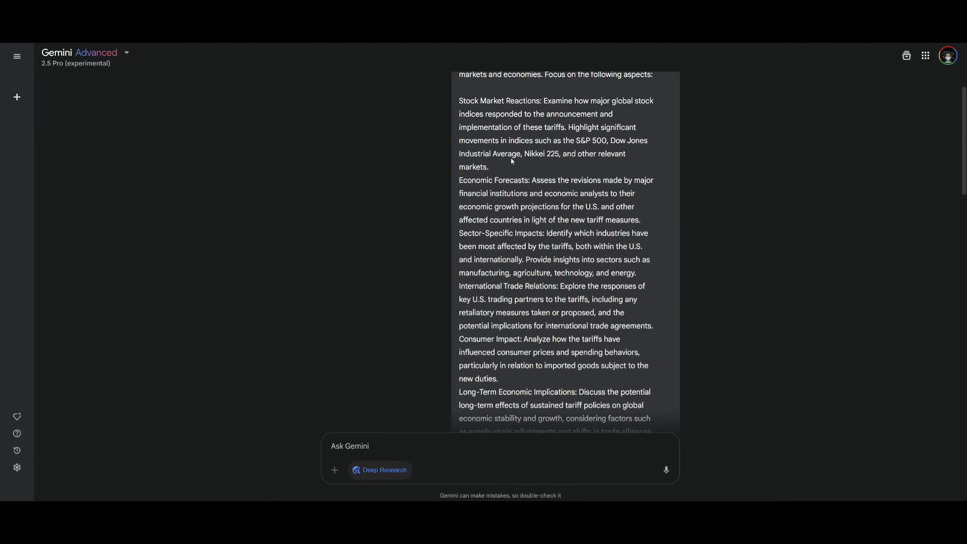
scroll(509, 149, down, 1)
scroll(509, 148, down, 1)
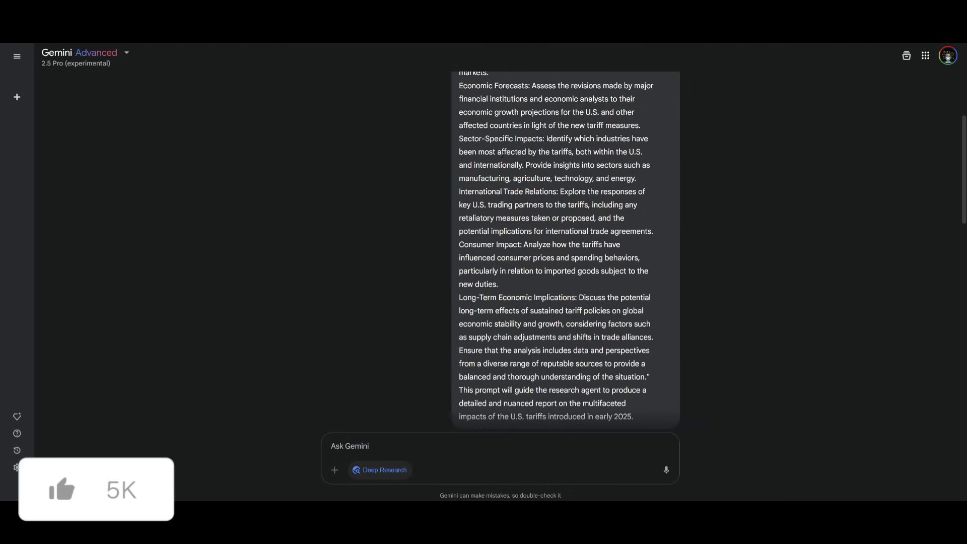
scroll(509, 151, down, 2)
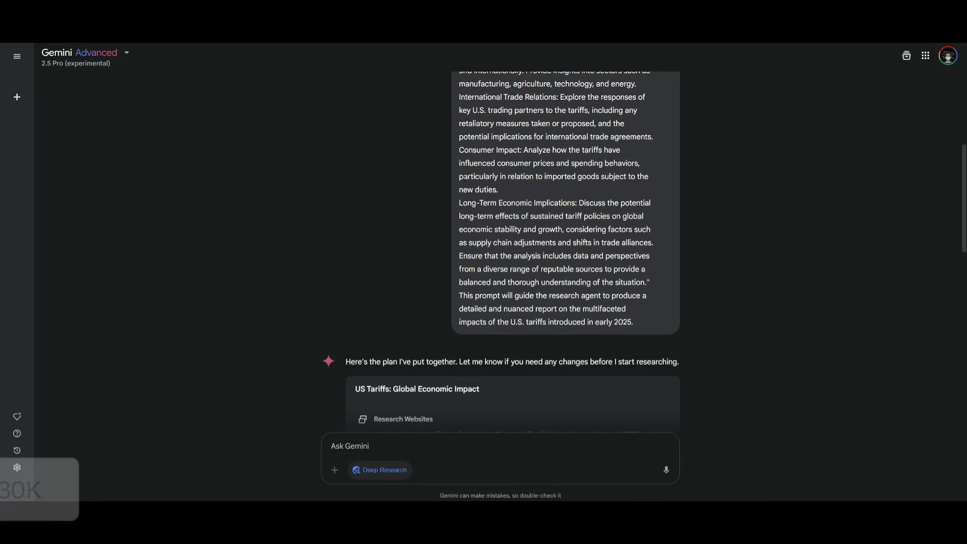
scroll(504, 251, down, 4)
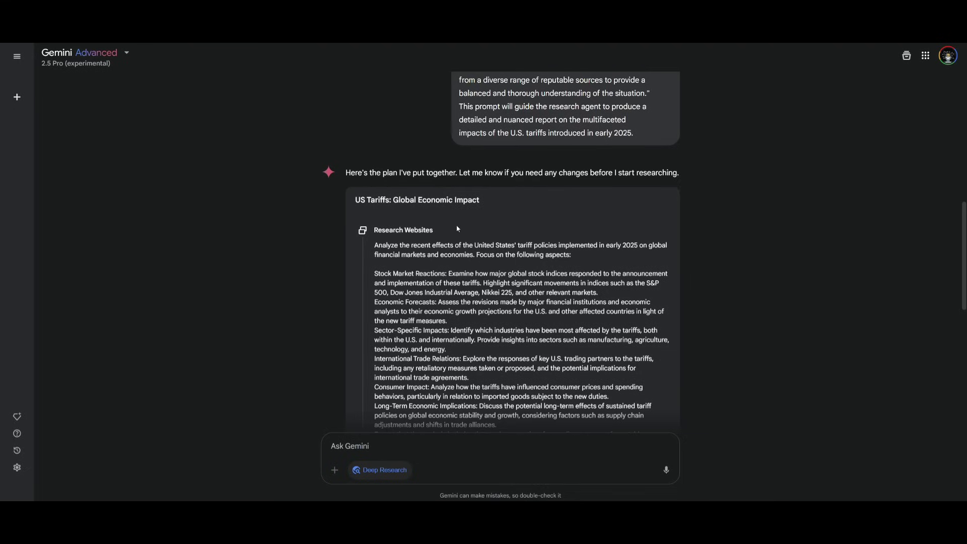
scroll(467, 222, down, 7)
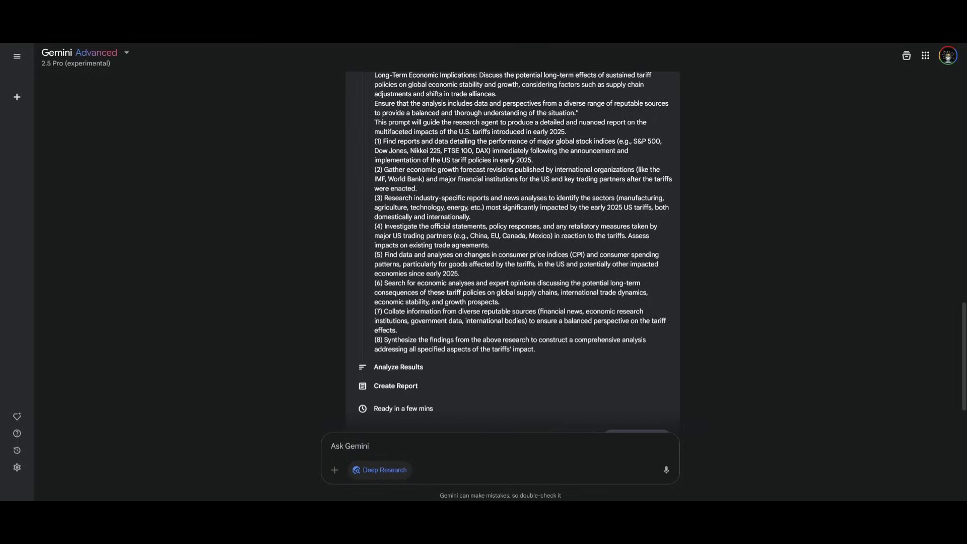
scroll(396, 330, down, 1)
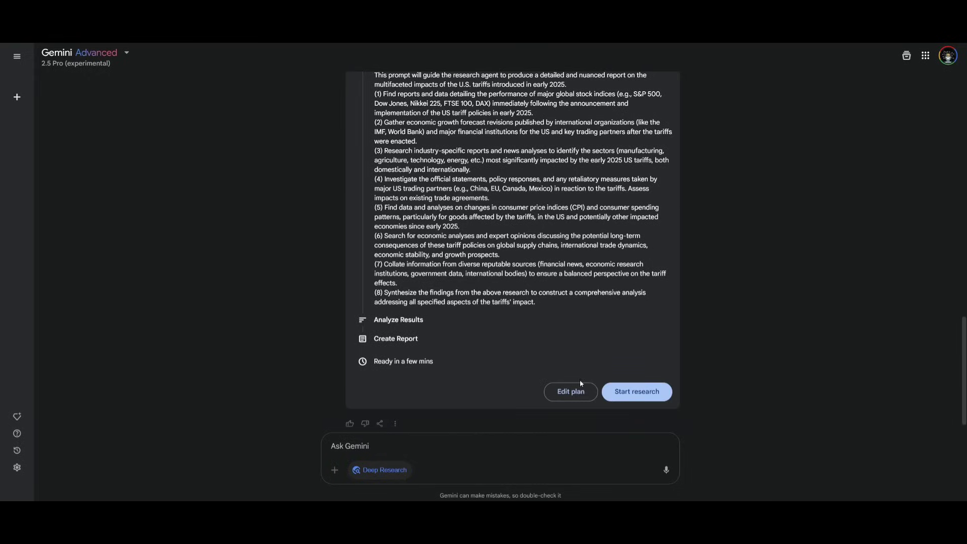
scroll(375, 311, up, 10)
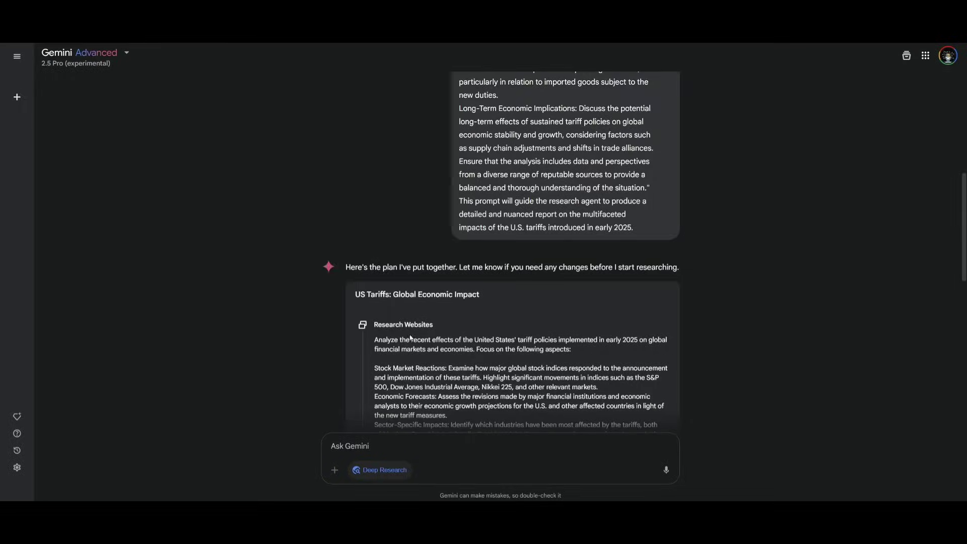
scroll(416, 336, down, 9)
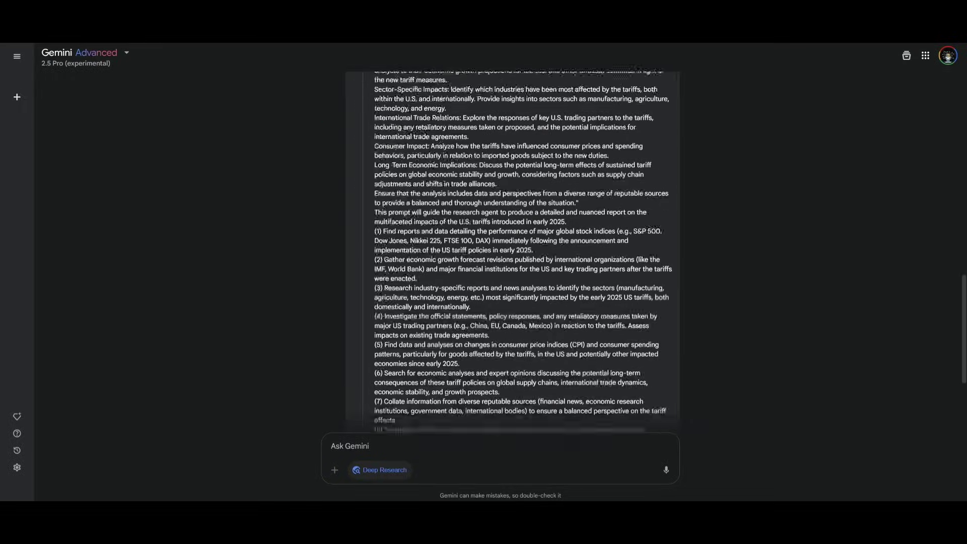
scroll(637, 373, down, 2)
Step: Start the research and check the Show thinking options while it browses sites
click(639, 372)
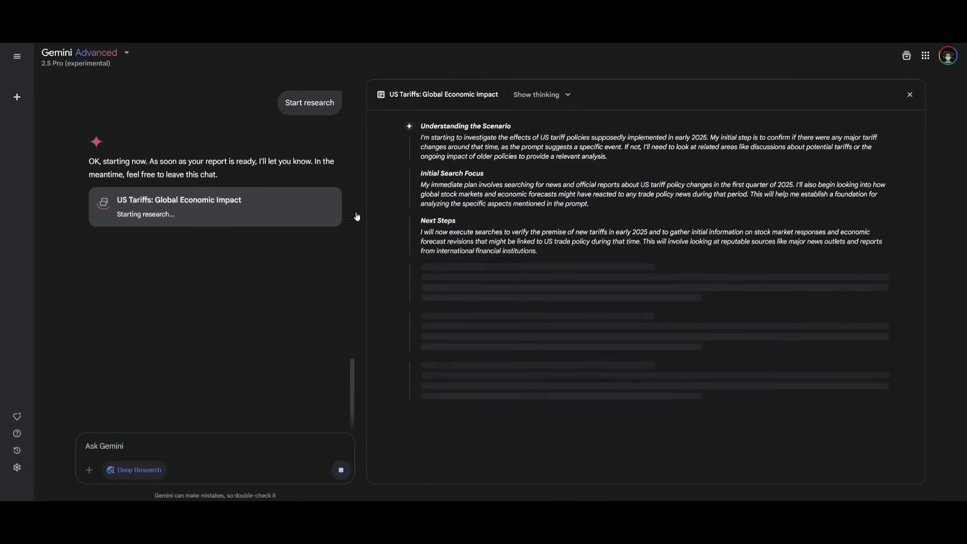
click(536, 101)
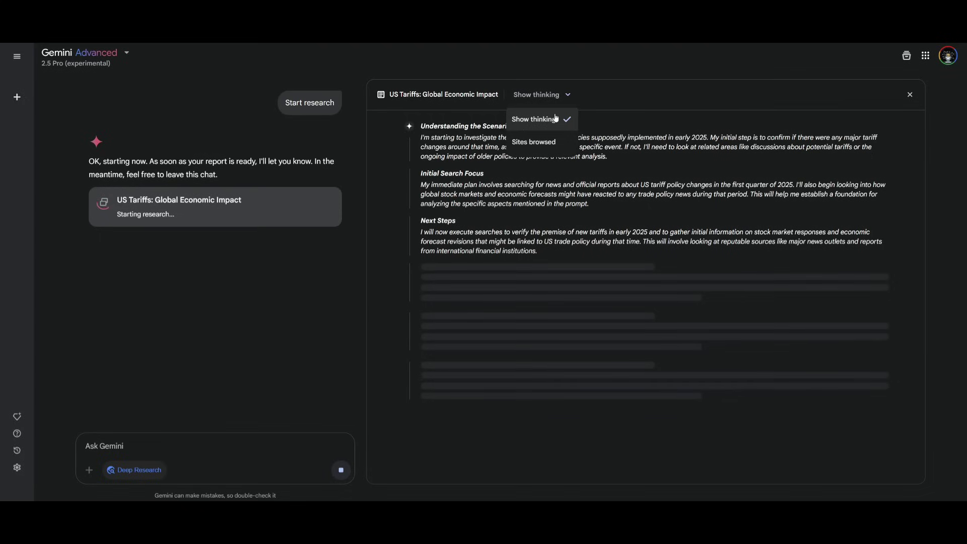
click(461, 167)
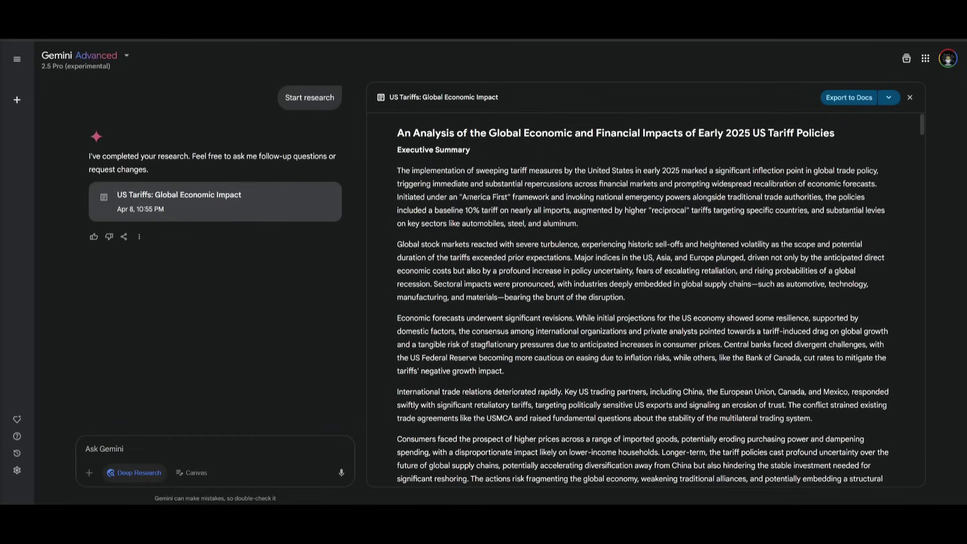
Step: Scroll through the finished tariff report and its sources list, then back up slightly
scroll(586, 165, down, 8)
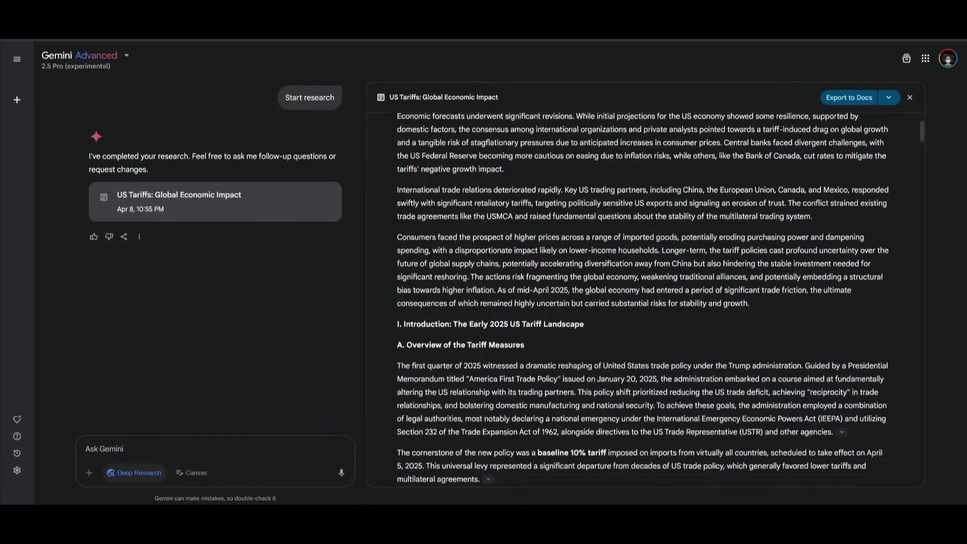
scroll(586, 166, down, 12)
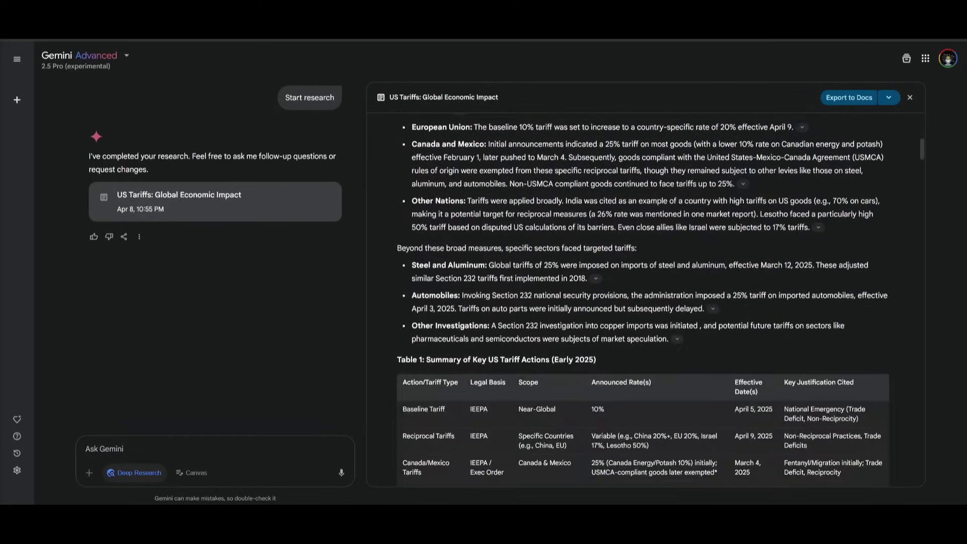
scroll(492, 187, down, 9)
scroll(517, 221, down, 15)
scroll(463, 243, down, 4)
scroll(459, 219, down, 8)
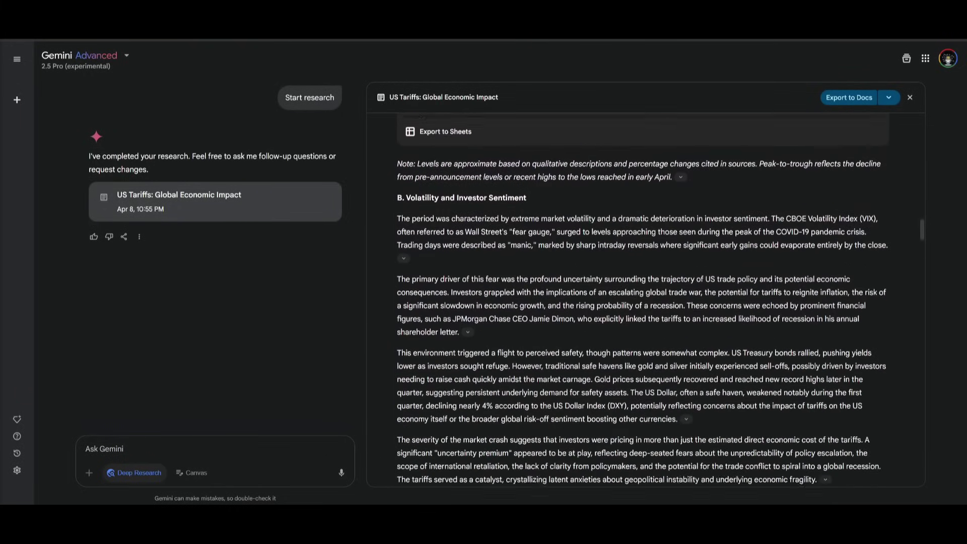
scroll(487, 161, down, 10)
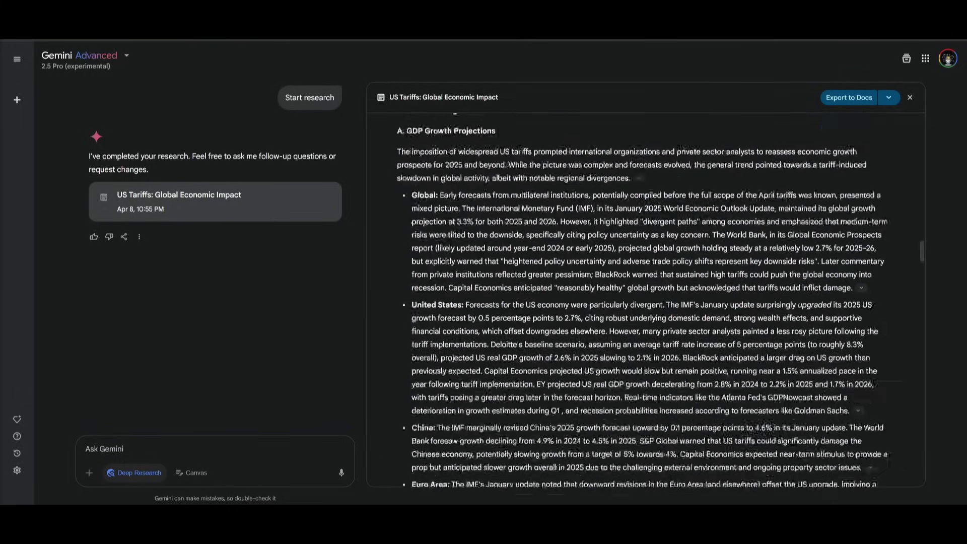
scroll(487, 161, down, 10)
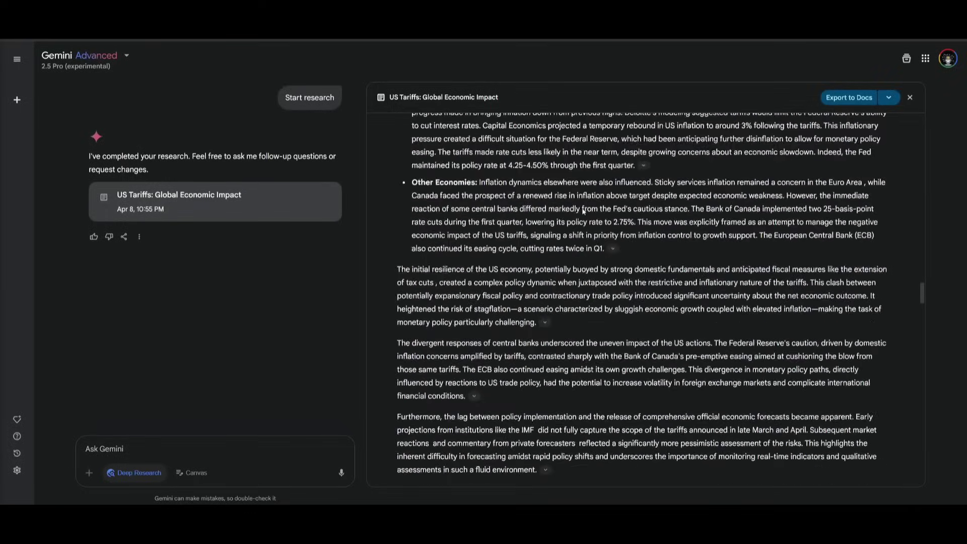
scroll(551, 238, down, 10)
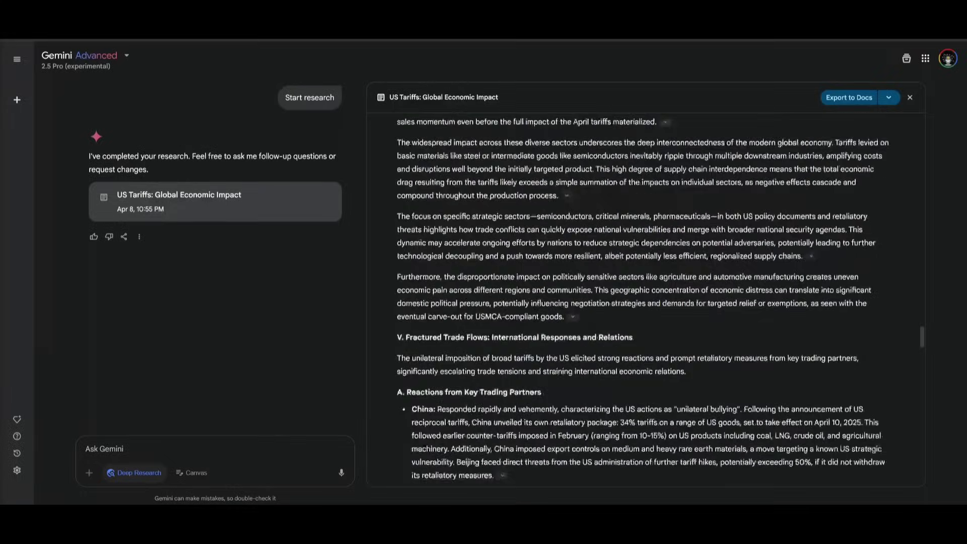
scroll(570, 244, down, 3)
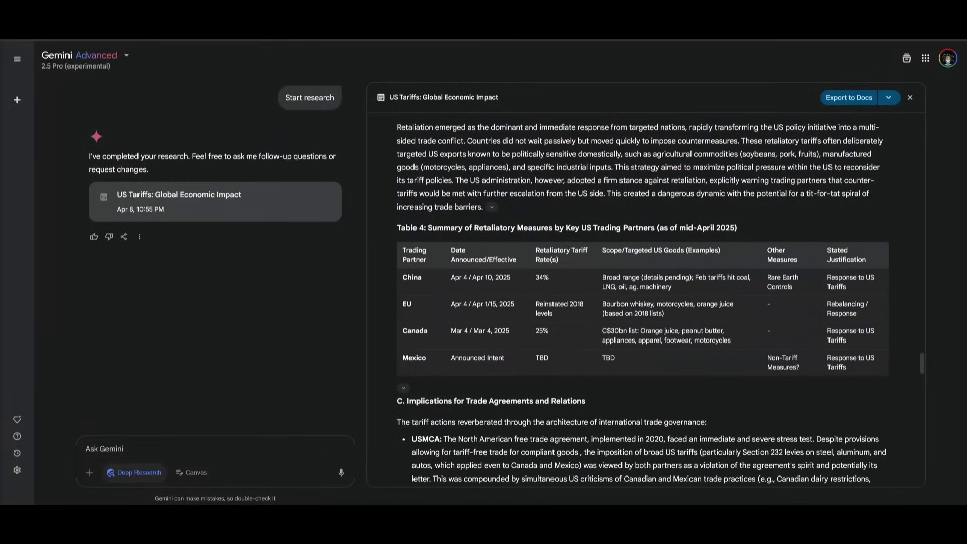
scroll(783, 353, down, 12)
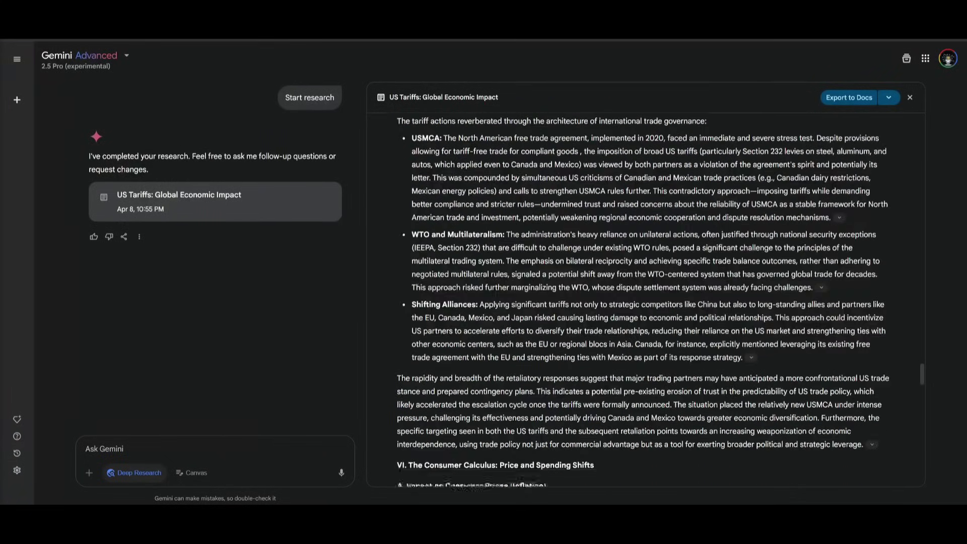
scroll(654, 348, down, 12)
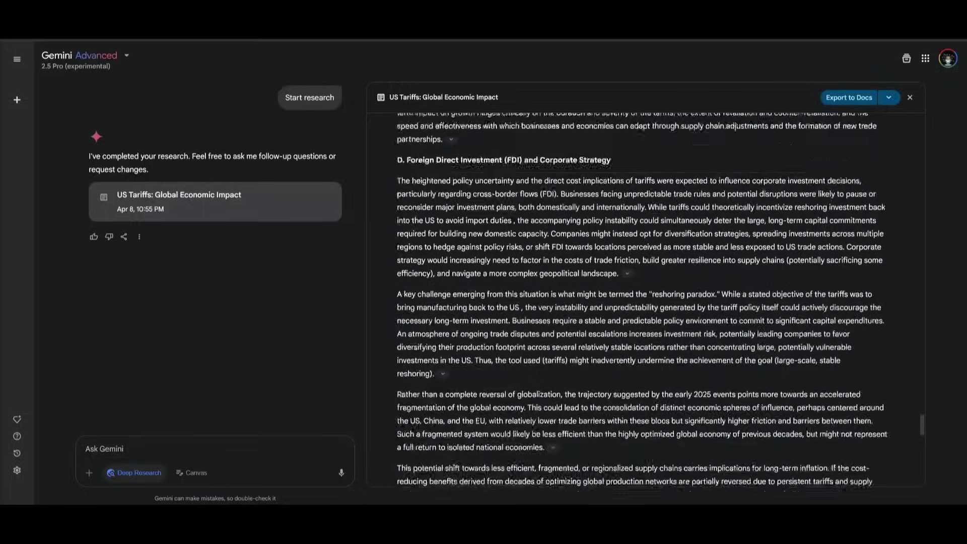
scroll(602, 328, down, 10)
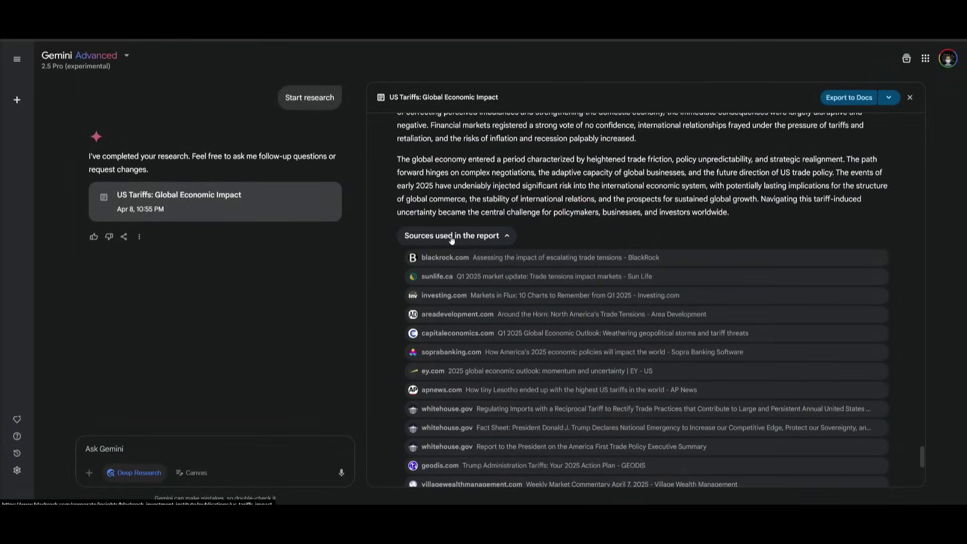
scroll(443, 247, down, 12)
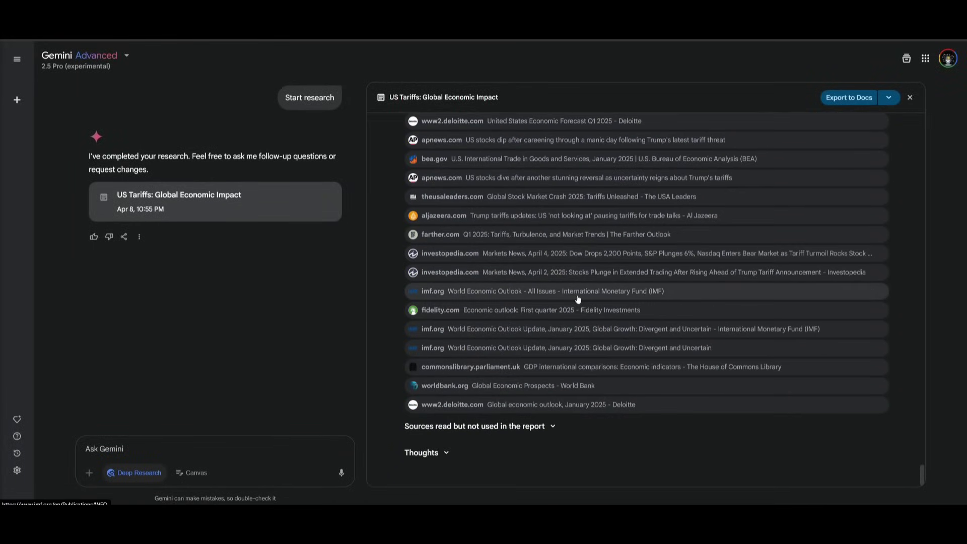
scroll(606, 306, up, 20)
scroll(777, 202, up, 20)
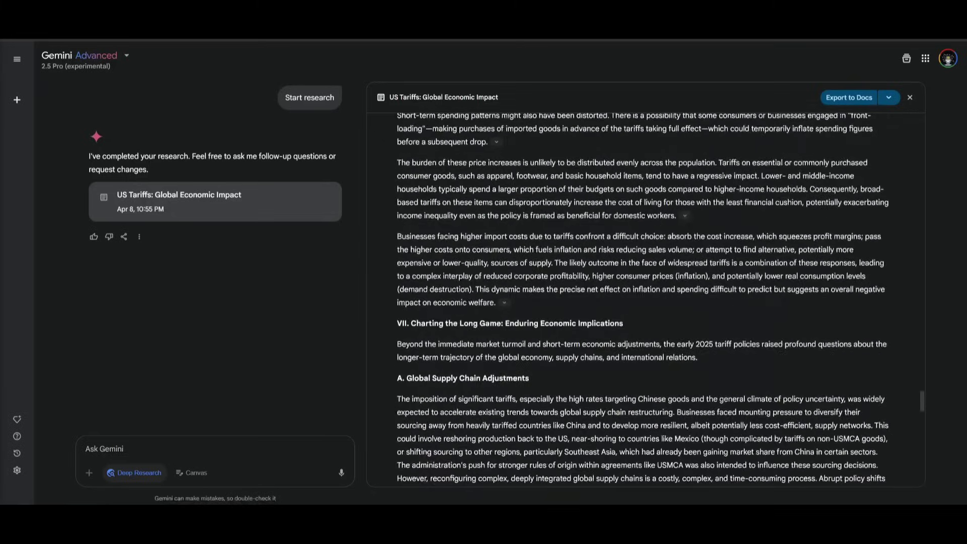
scroll(571, 283, up, 20)
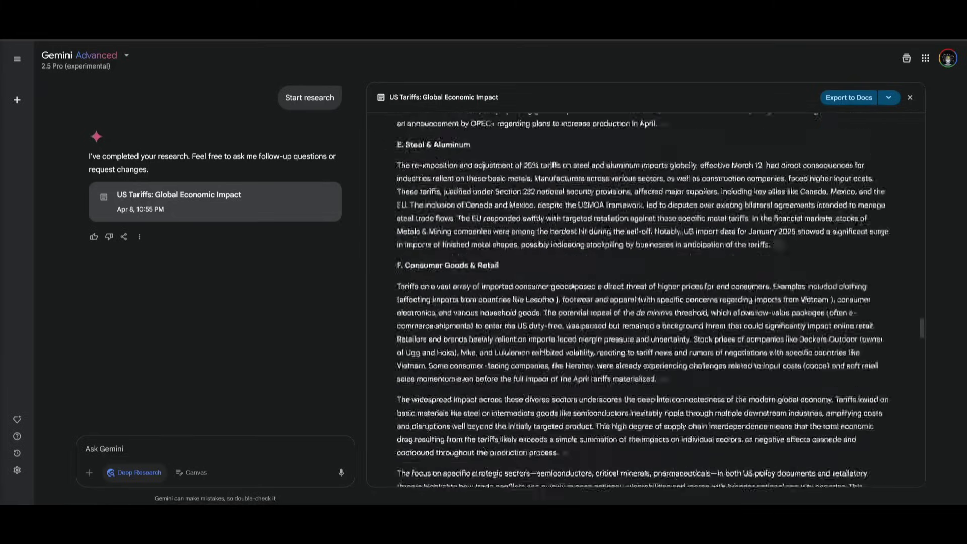
scroll(571, 282, up, 10)
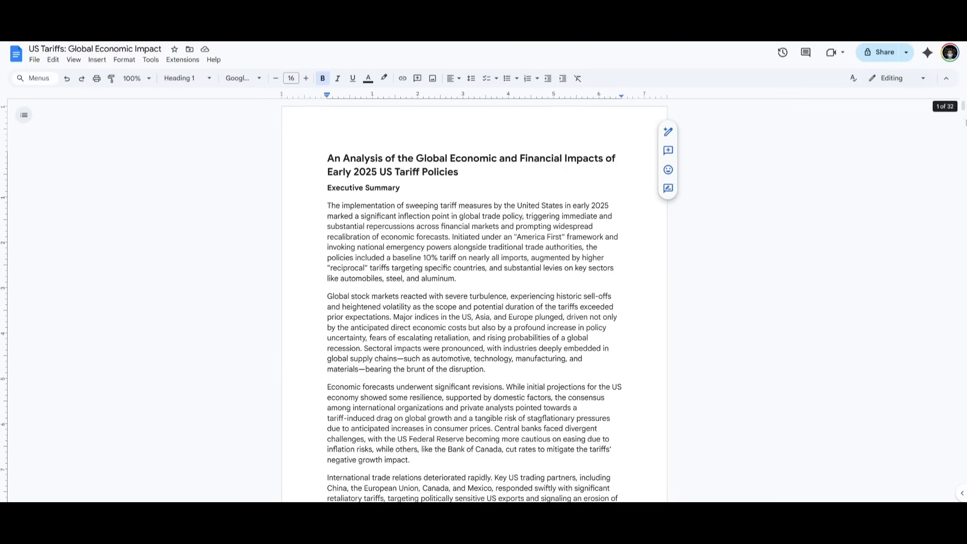
drag(963, 108, 919, 444)
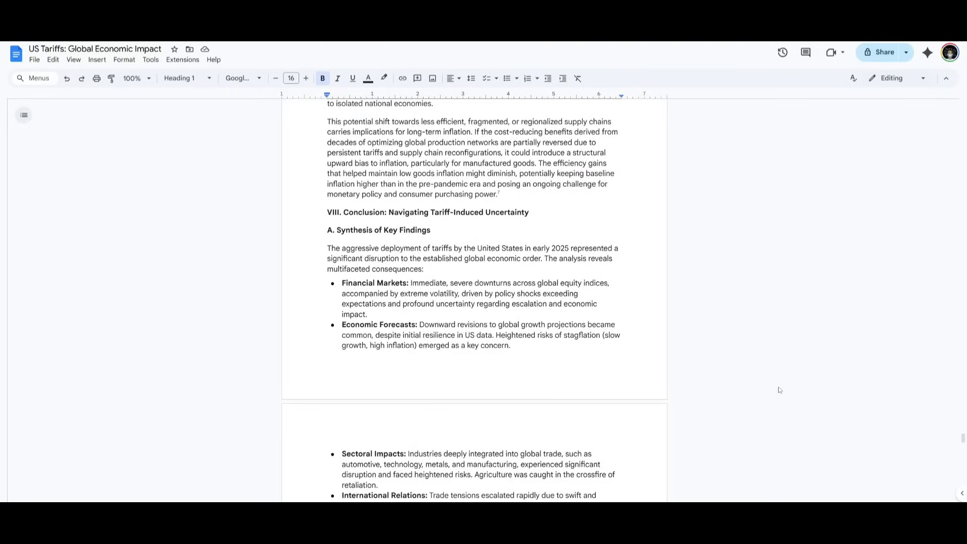
scroll(578, 329, down, 8)
scroll(579, 327, down, 4)
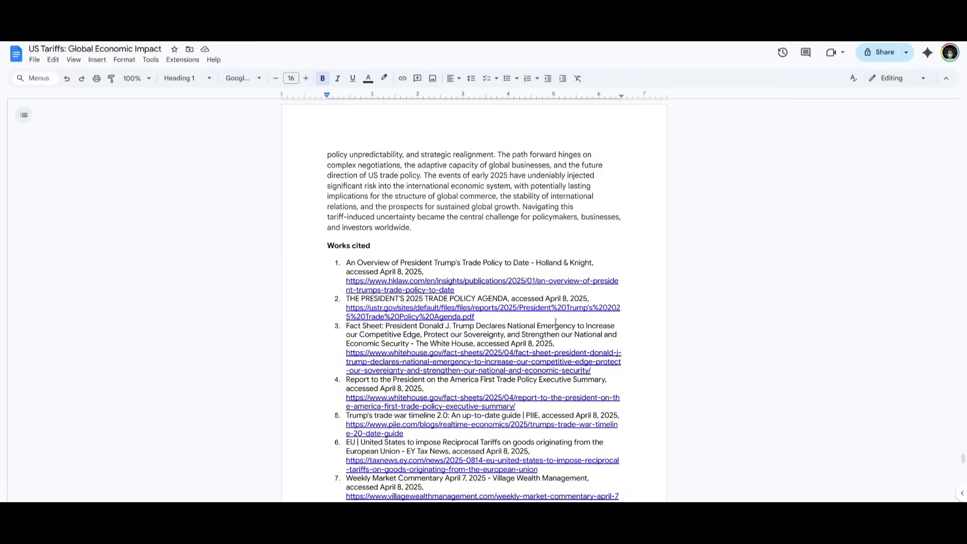
scroll(556, 322, down, 20)
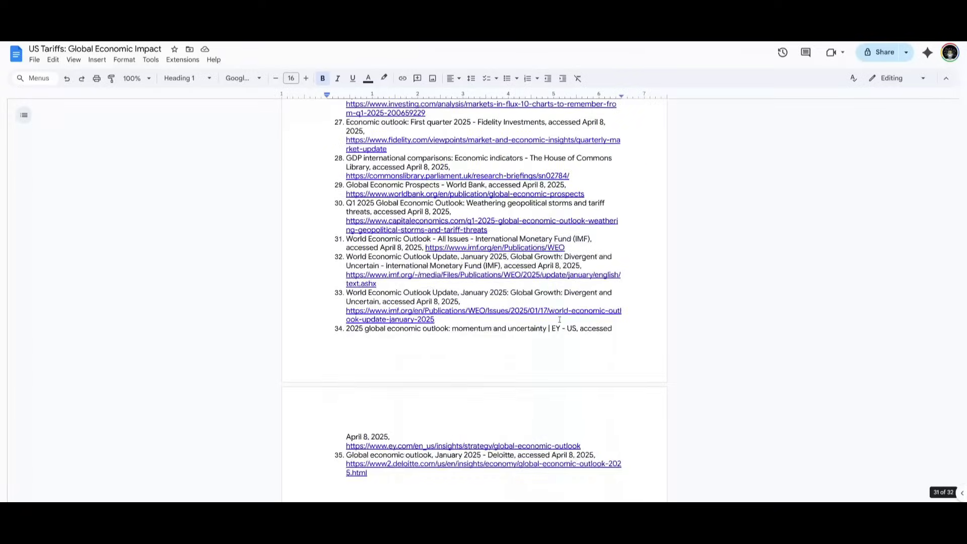
scroll(561, 319, up, 20)
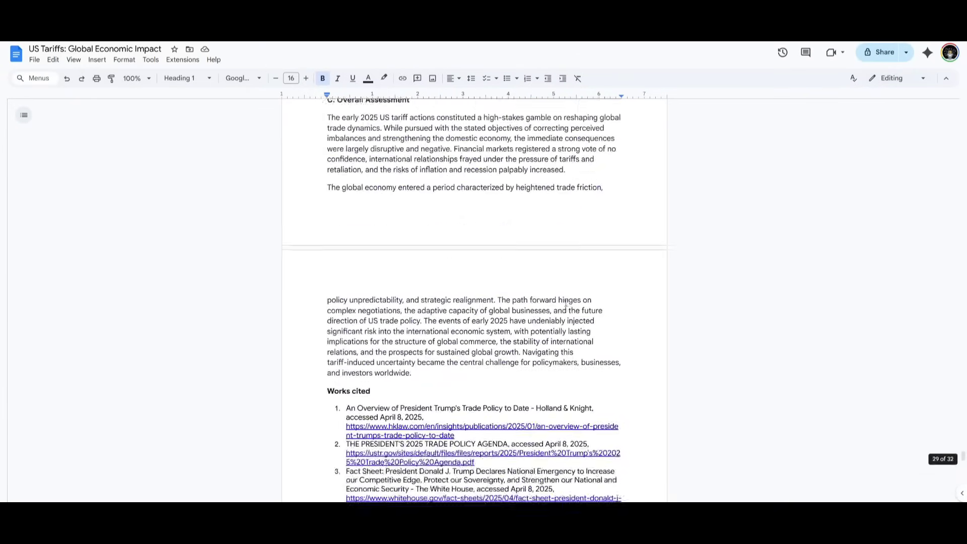
scroll(563, 296, up, 20)
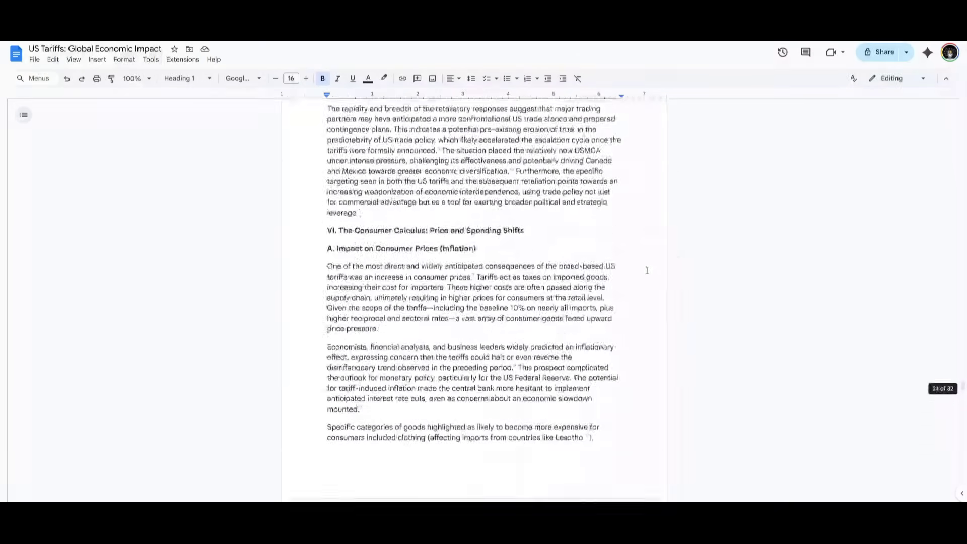
scroll(649, 265, up, 20)
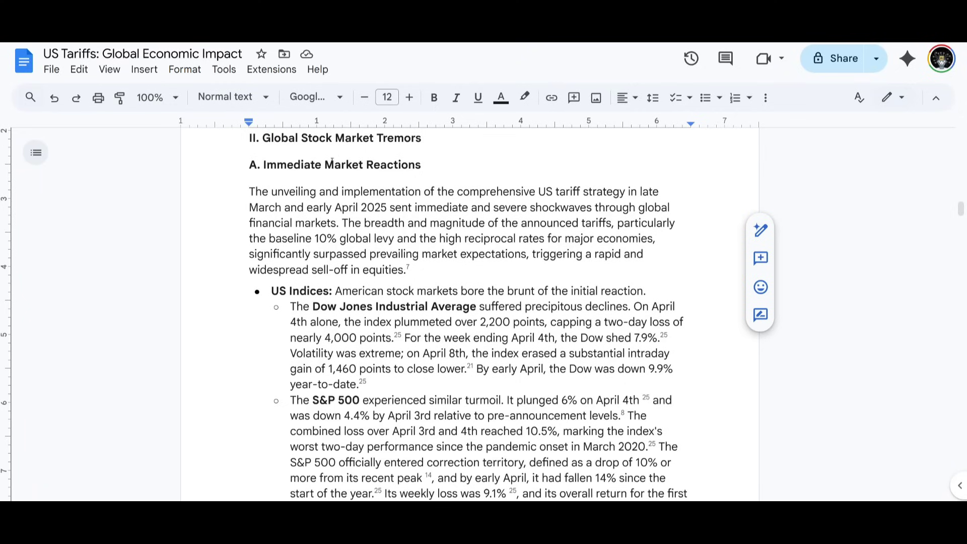
Step: Scroll the exported Doc through the stock market, forecast and sector sections
scroll(373, 186, down, 2)
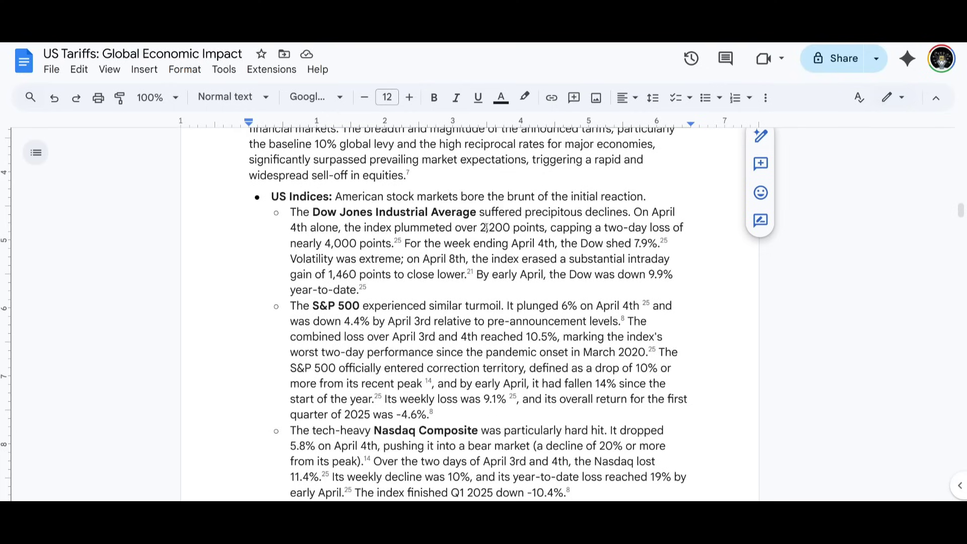
scroll(509, 235, down, 2)
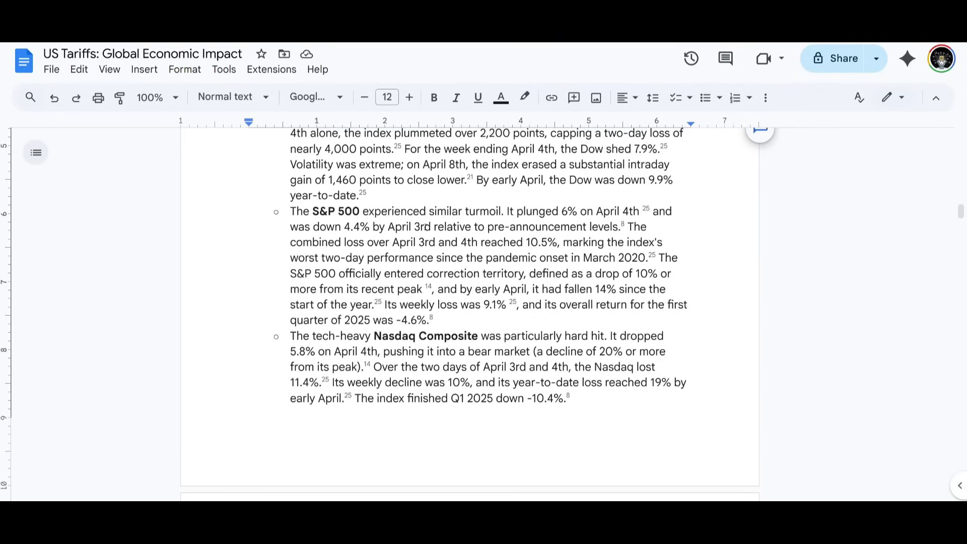
scroll(461, 228, down, 5)
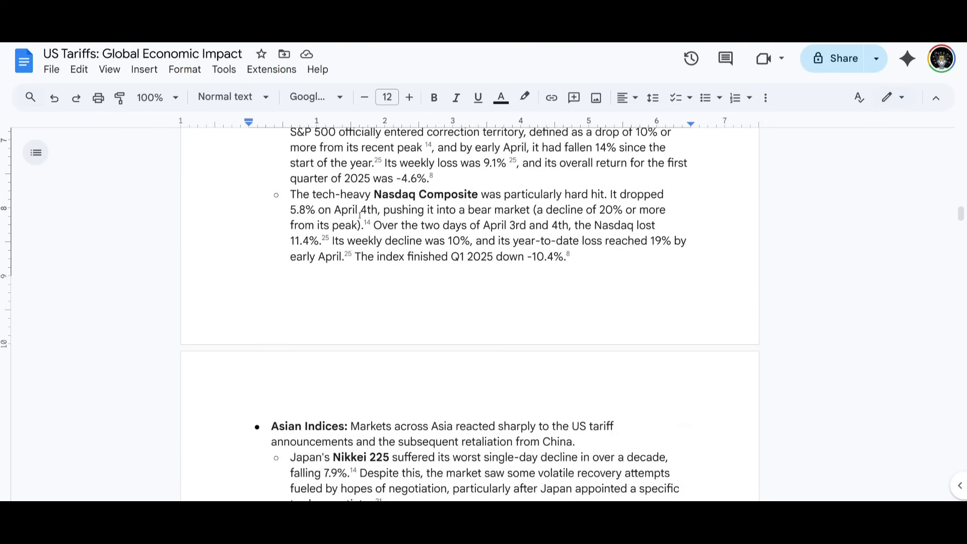
scroll(360, 214, down, 3)
scroll(346, 197, down, 1)
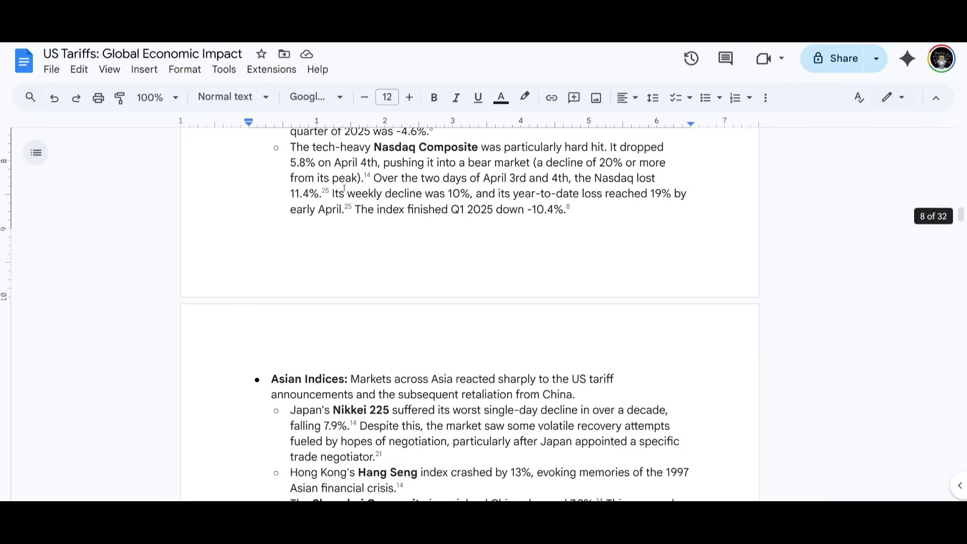
scroll(339, 185, down, 6)
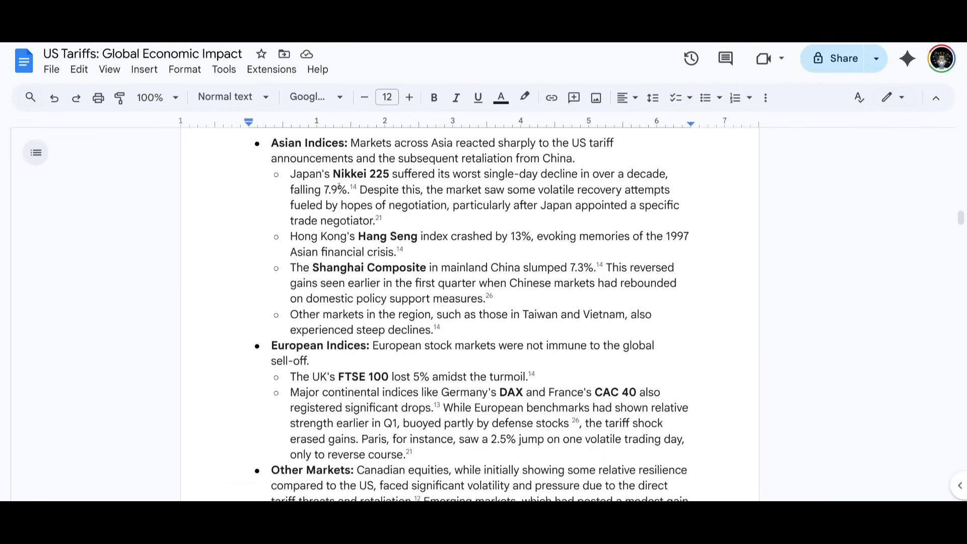
scroll(336, 188, down, 6)
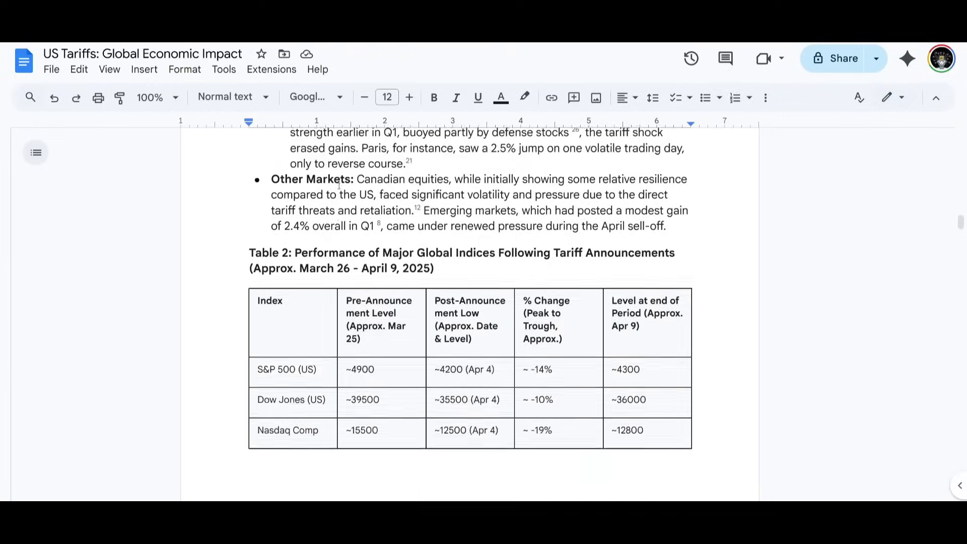
scroll(336, 188, down, 8)
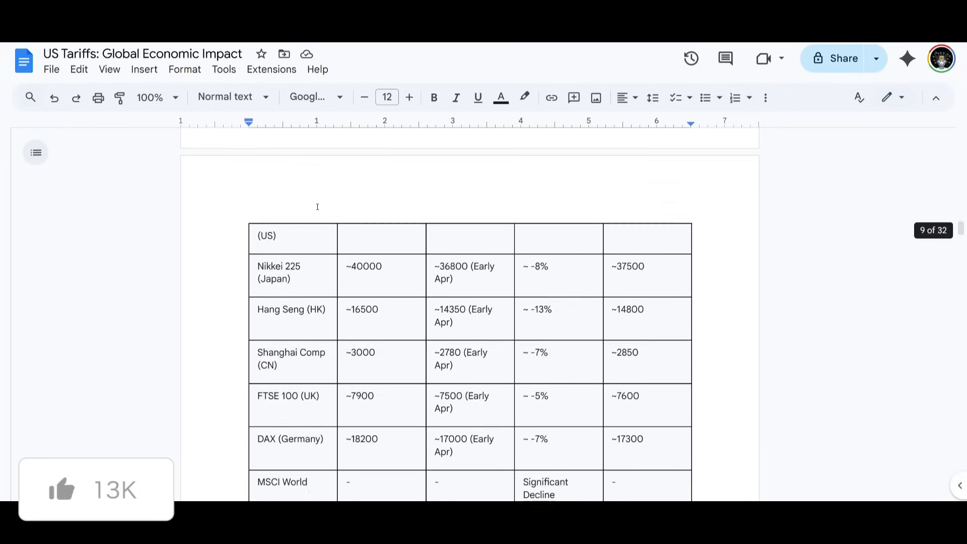
scroll(316, 203, down, 9)
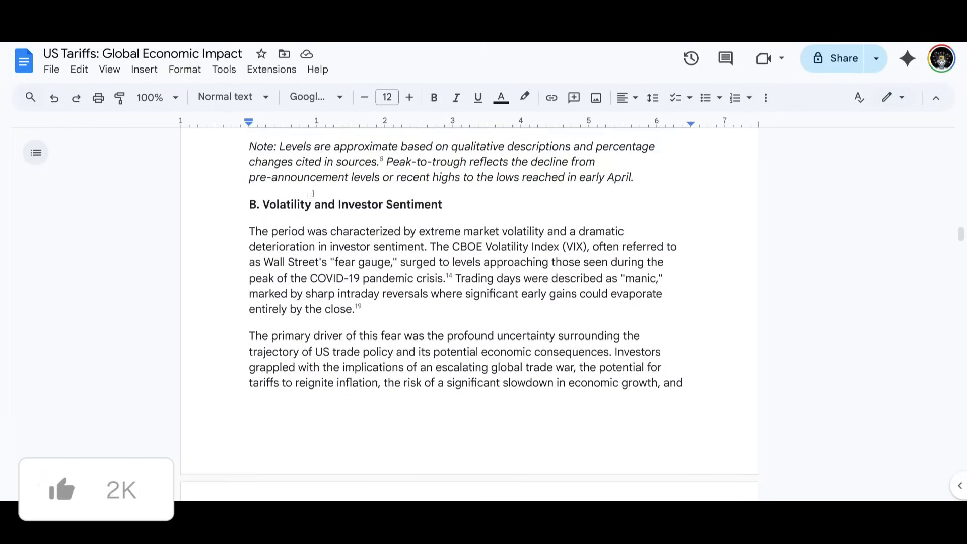
scroll(302, 195, down, 4)
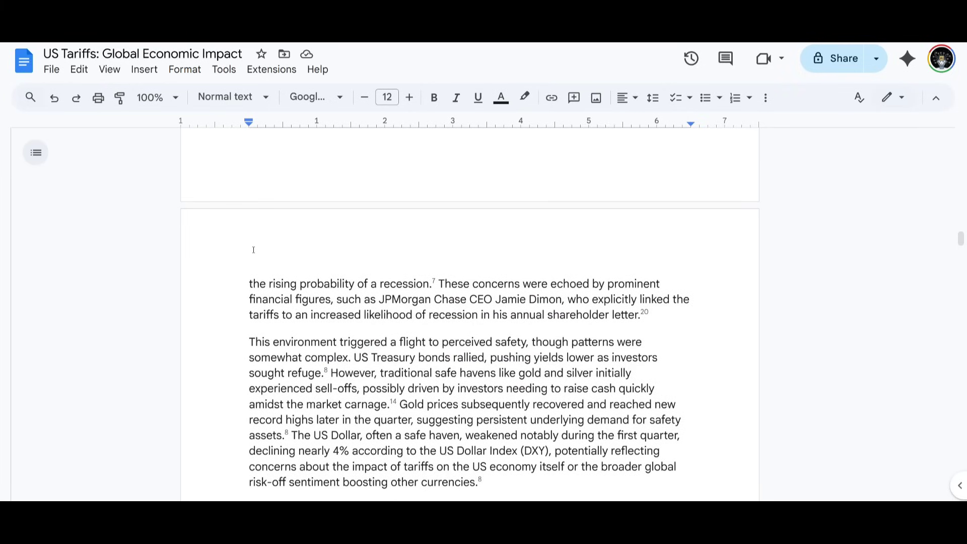
scroll(264, 264, down, 7)
scroll(249, 229, down, 10)
scroll(250, 229, down, 4)
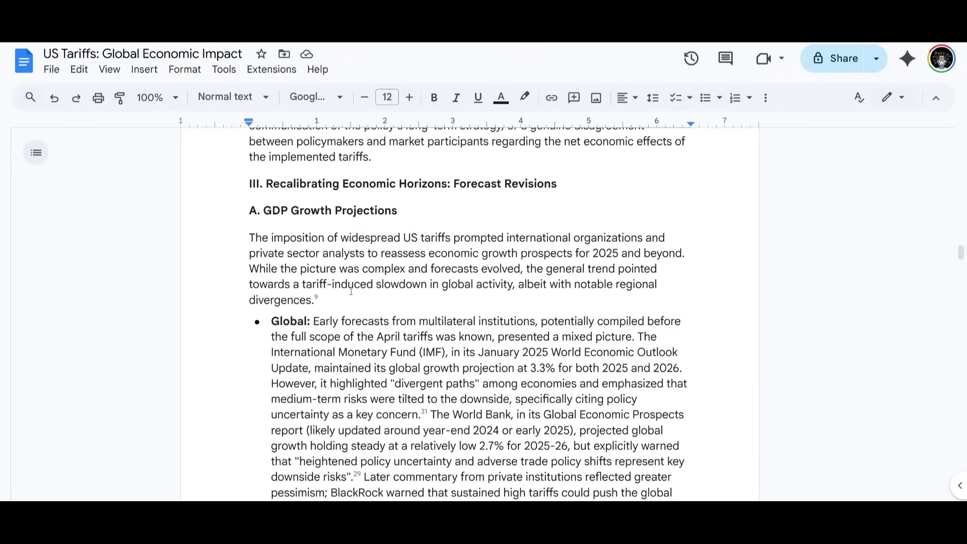
scroll(351, 291, down, 18)
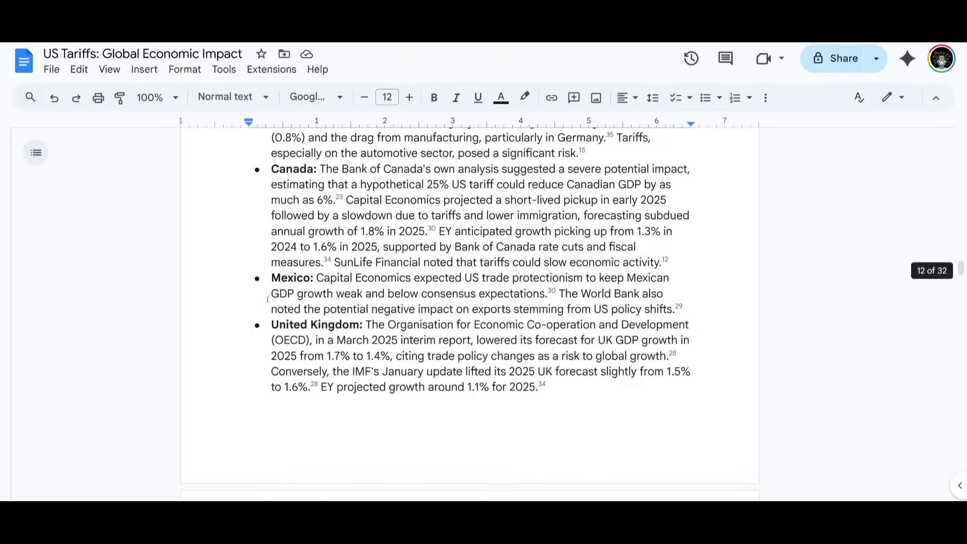
scroll(286, 284, down, 16)
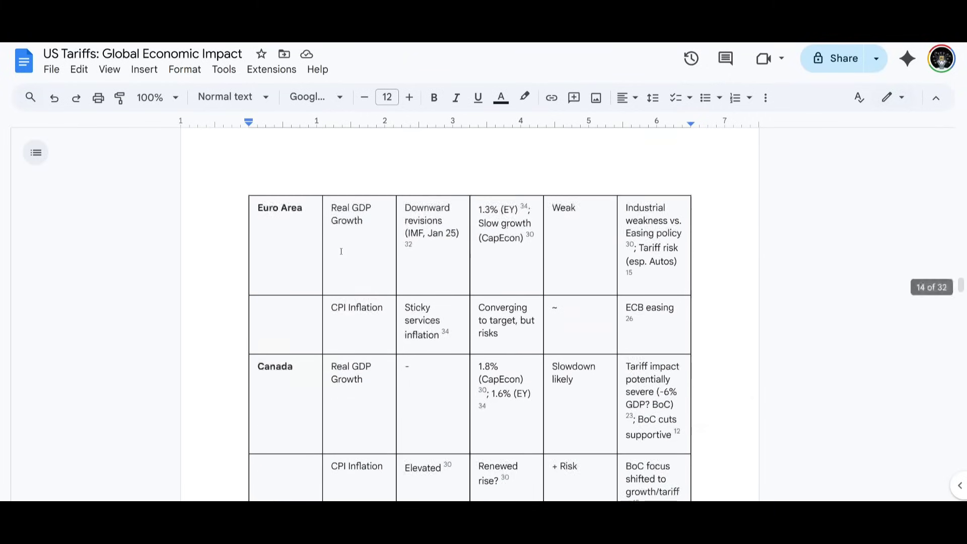
scroll(341, 251, down, 15)
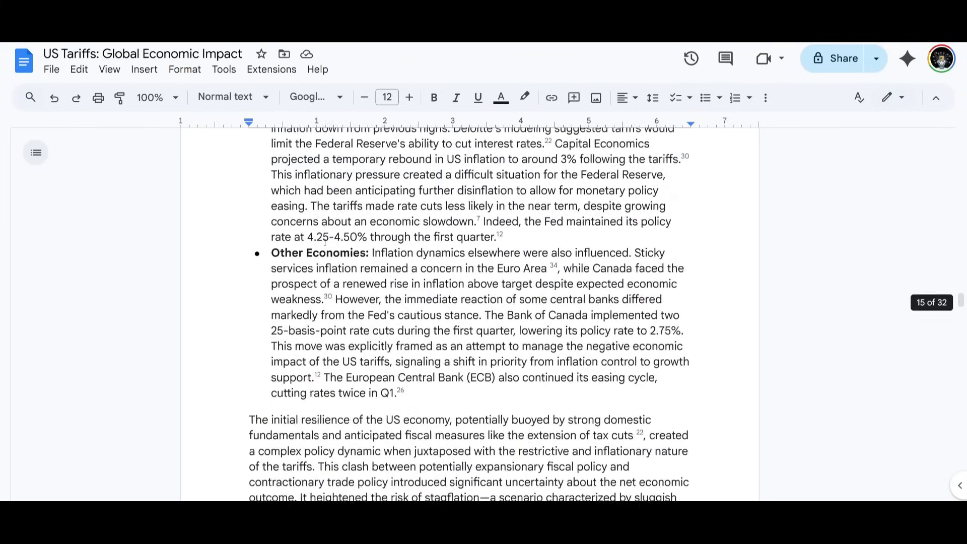
scroll(325, 241, down, 15)
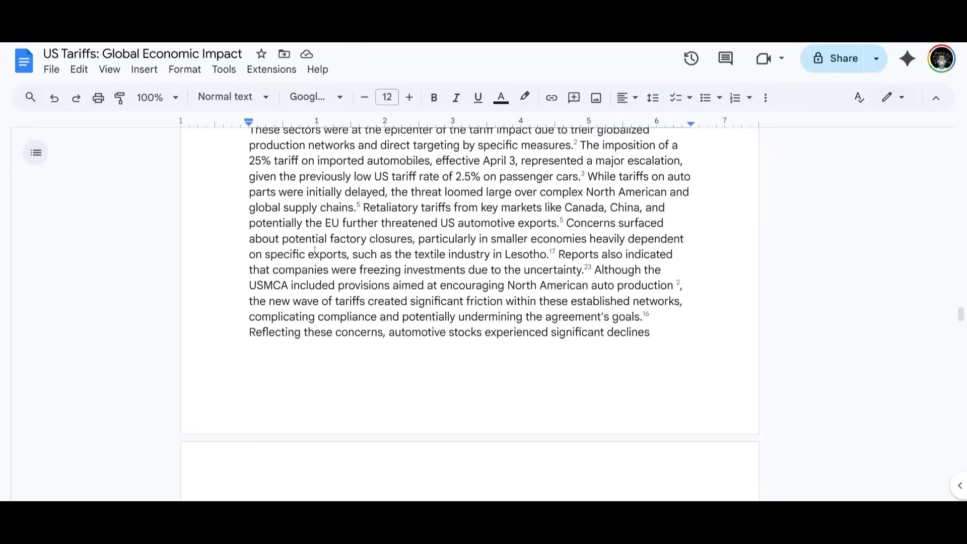
scroll(314, 250, down, 10)
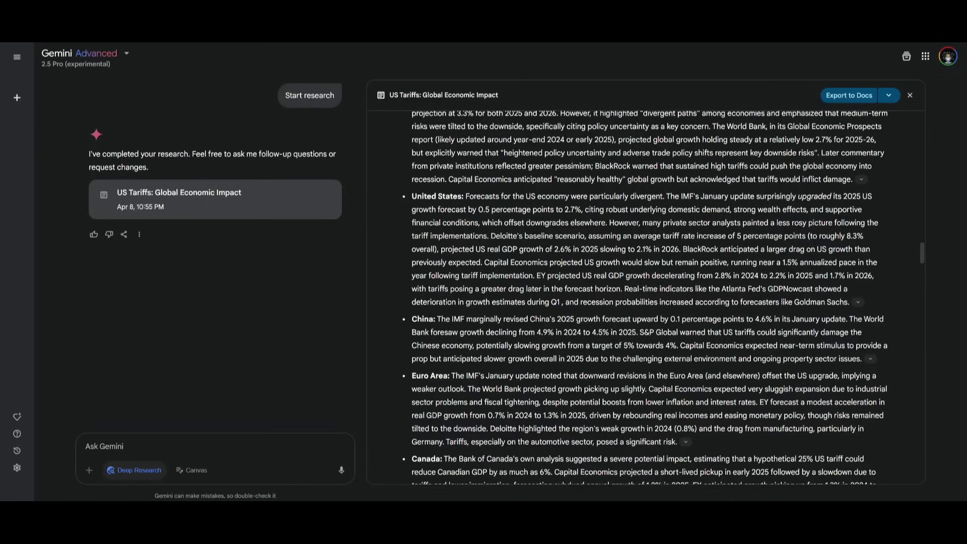
Step: Choose Generate Audio Overview from the menu beside Export to Docs
click(888, 95)
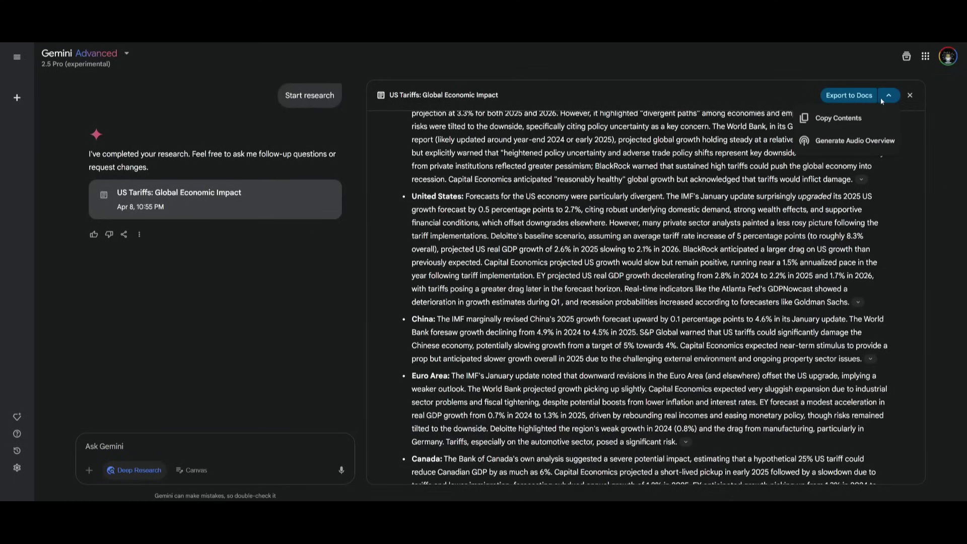
click(848, 142)
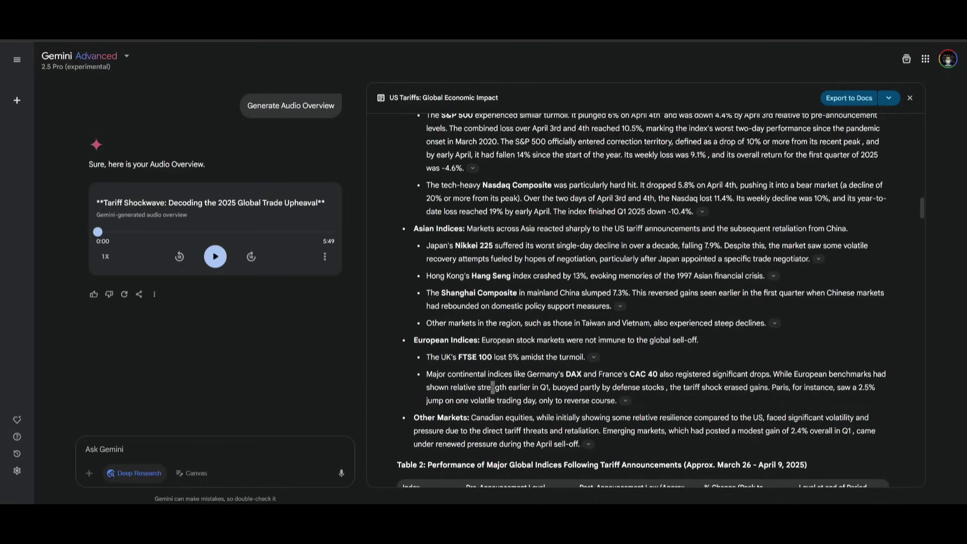
click(214, 258)
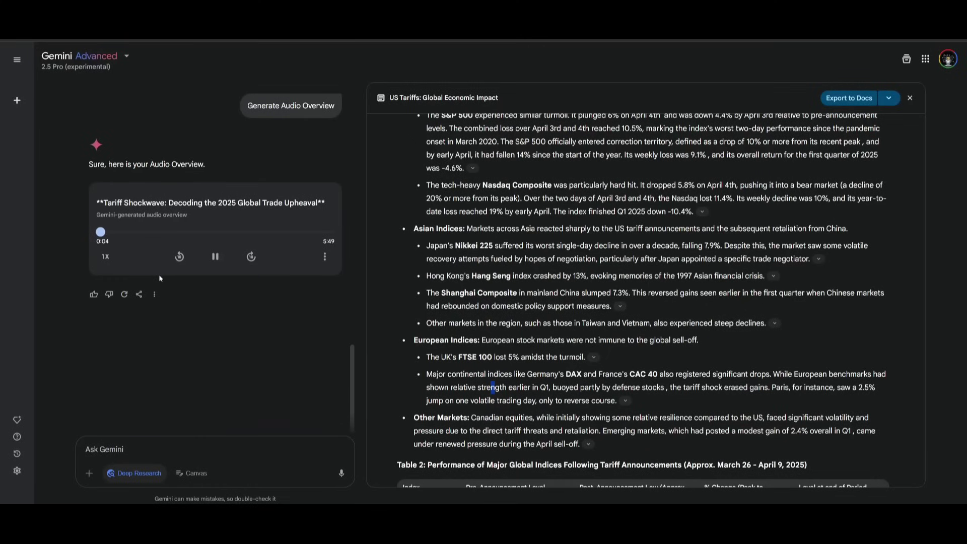
scroll(644, 302, up, 20)
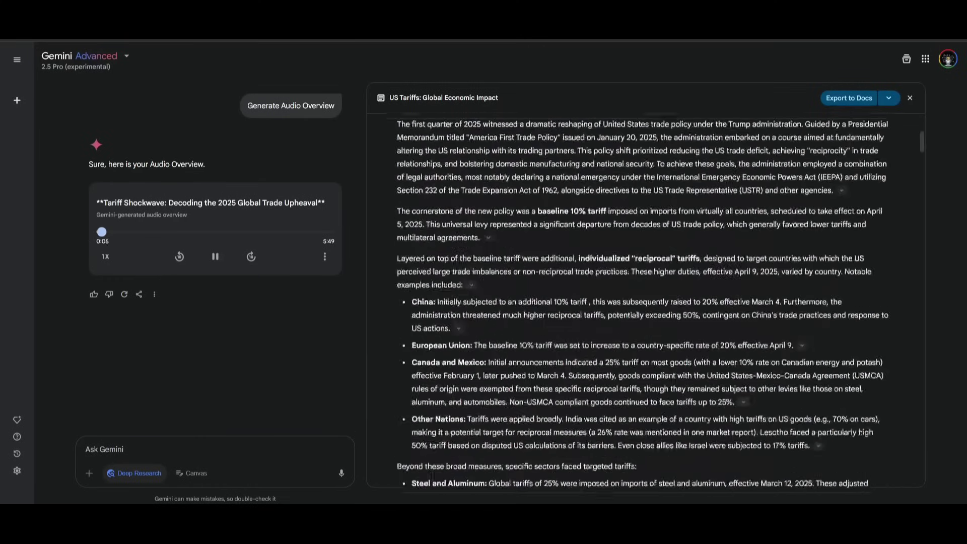
scroll(644, 302, up, 5)
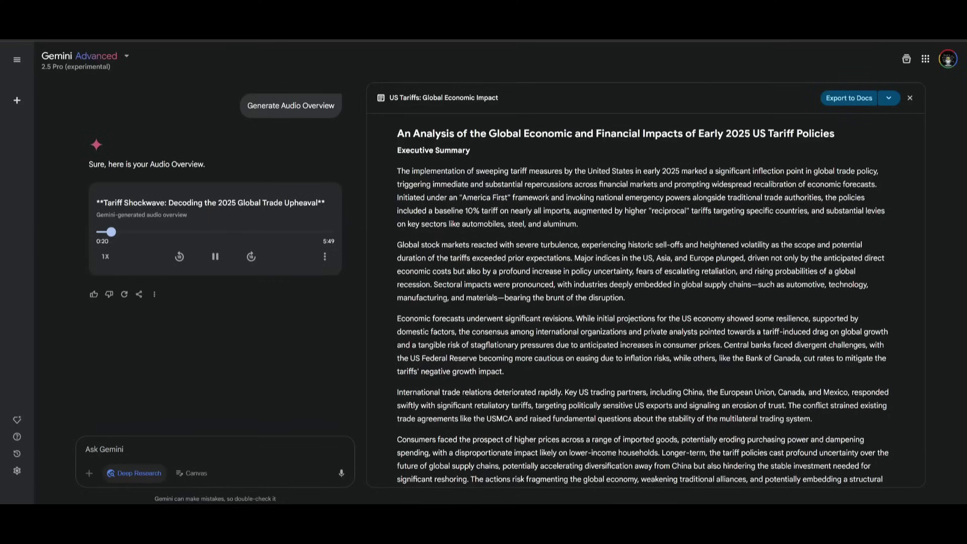
drag(137, 233, 162, 237)
key(space)
scroll(642, 297, down, 15)
scroll(594, 253, down, 15)
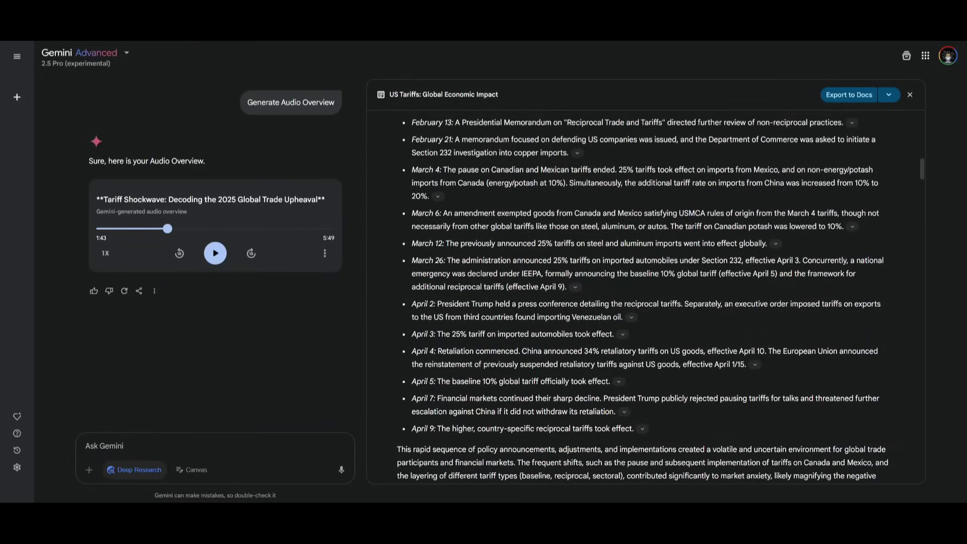
scroll(642, 297, down, 15)
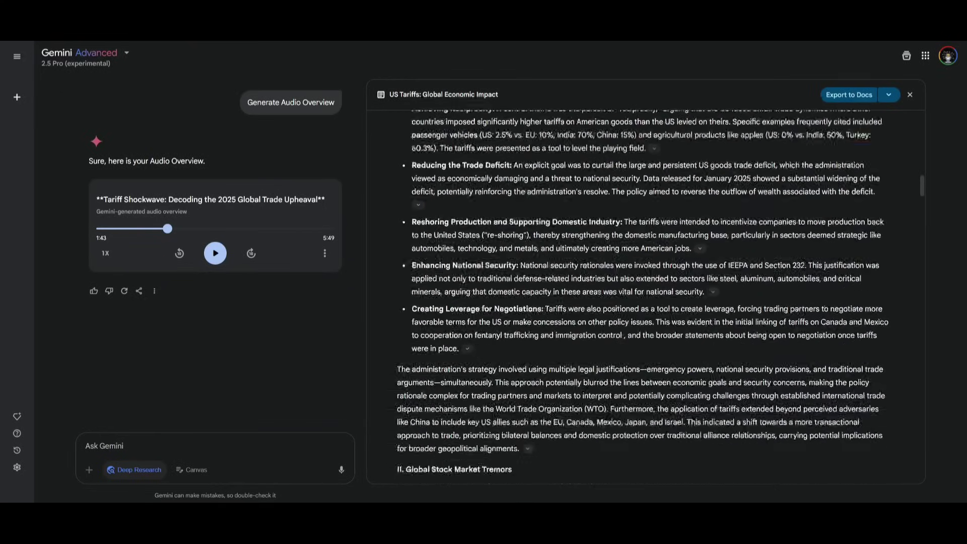
scroll(457, 267, down, 5)
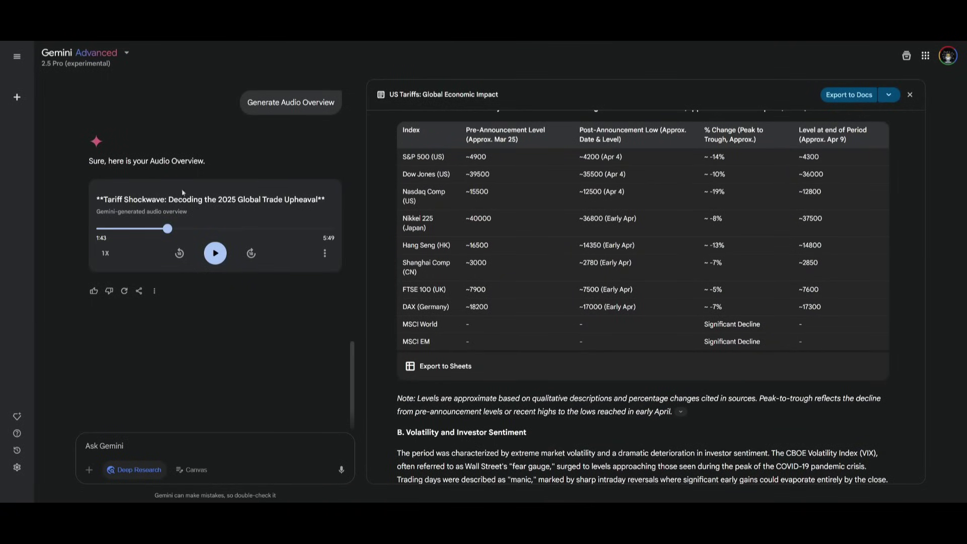
scroll(533, 276, down, 6)
scroll(533, 276, down, 5)
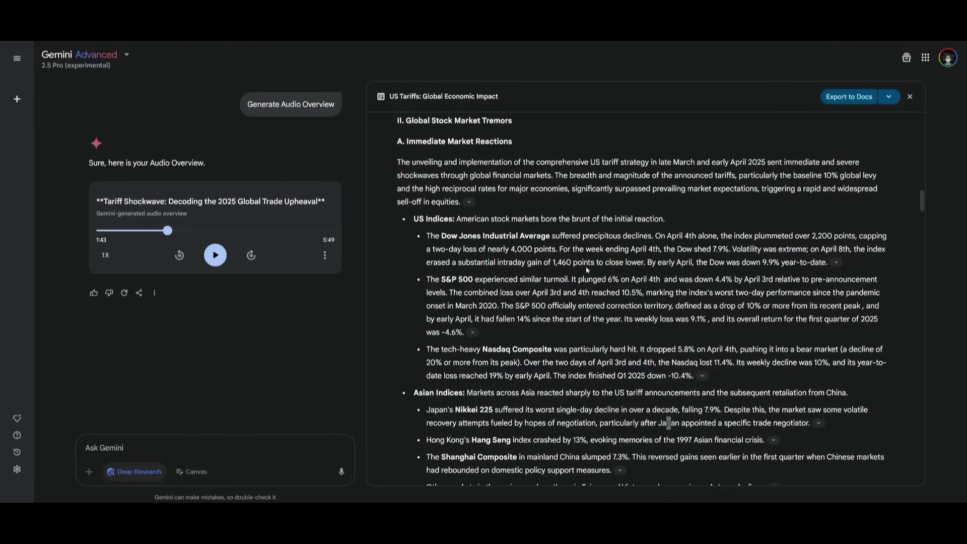
scroll(642, 297, down, 5)
scroll(642, 297, down, 5)
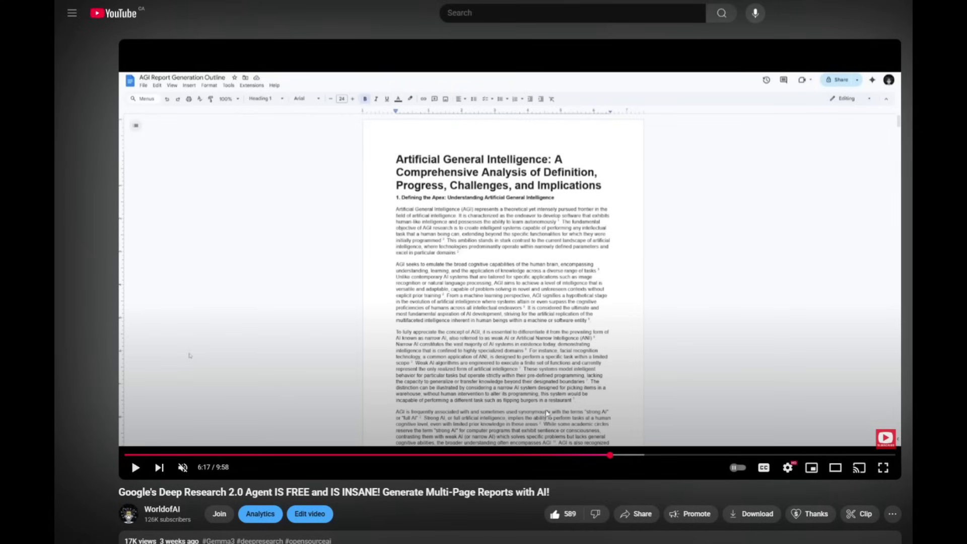
Step: Seek the demo video to 6:28, then 6:22, and finally back to 6:08
click(624, 455)
click(617, 455)
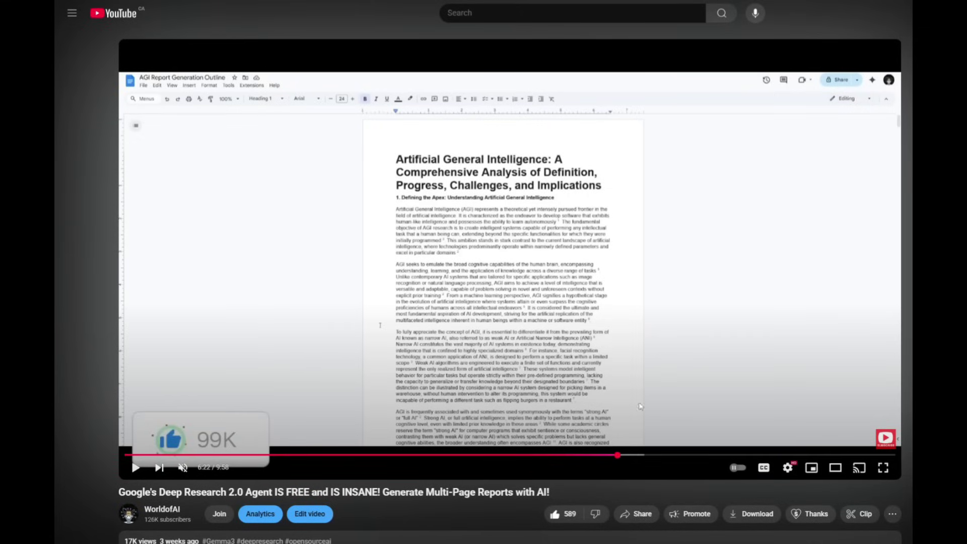
click(598, 455)
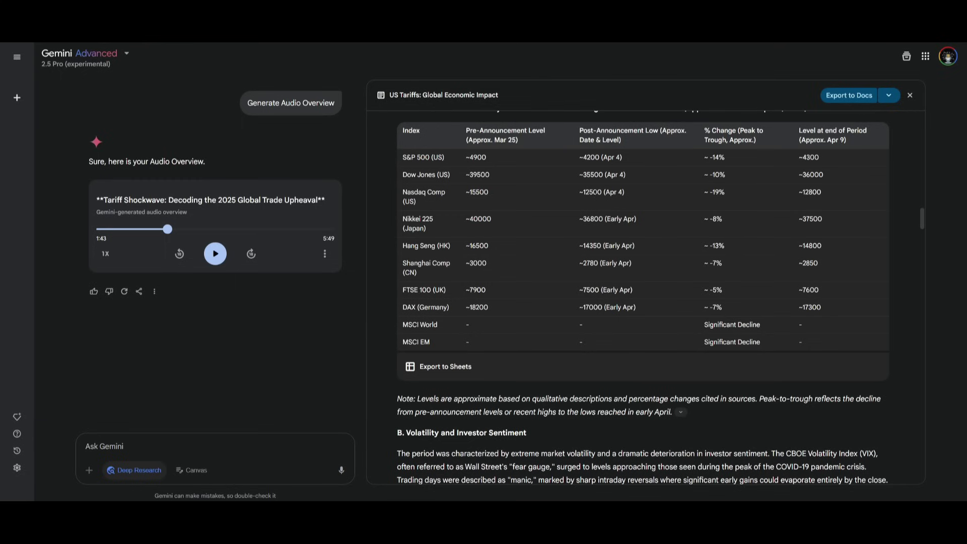
scroll(569, 189, down, 15)
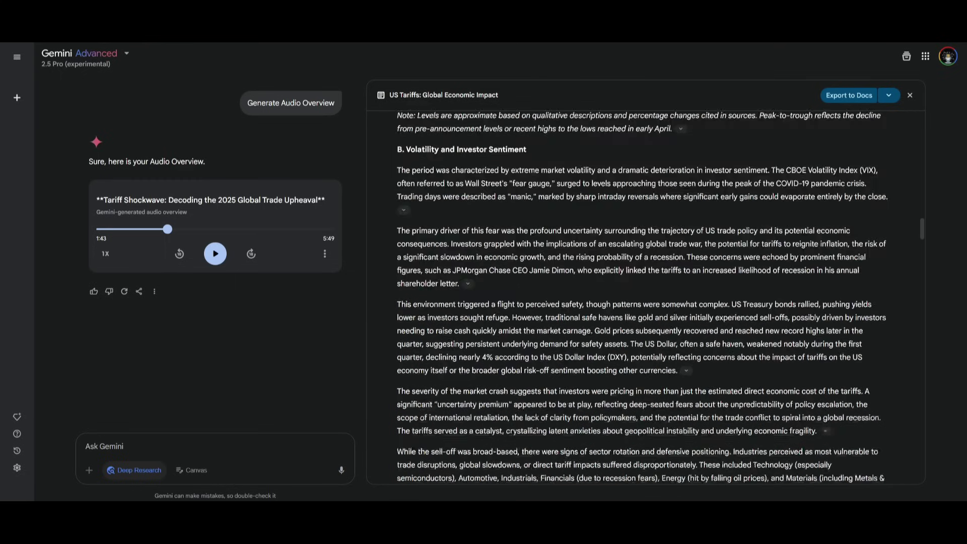
scroll(642, 297, down, 5)
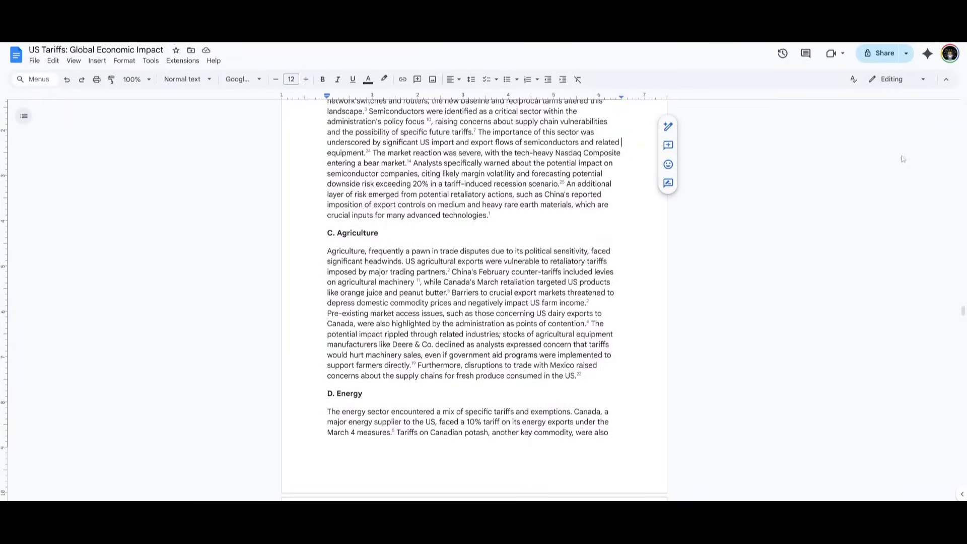
scroll(809, 192, down, 10)
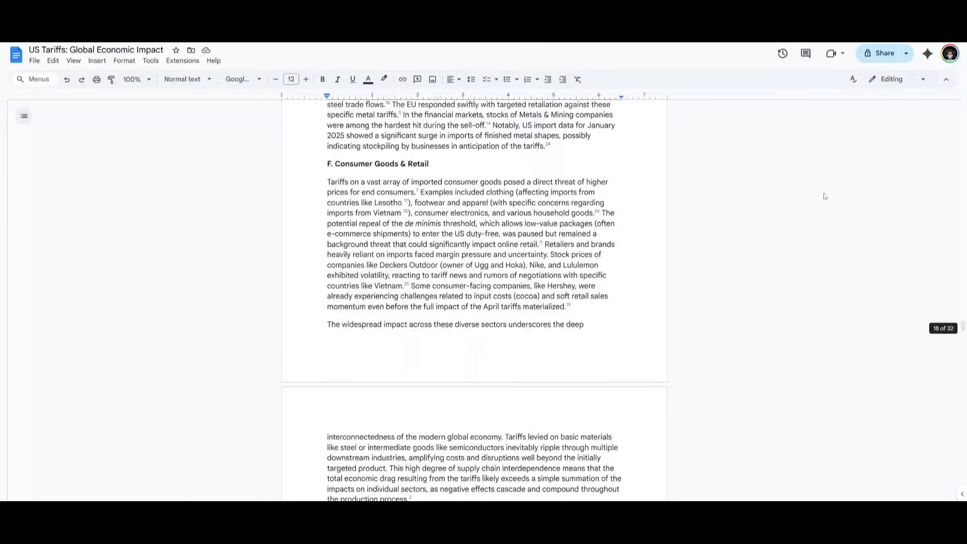
scroll(826, 197, down, 5)
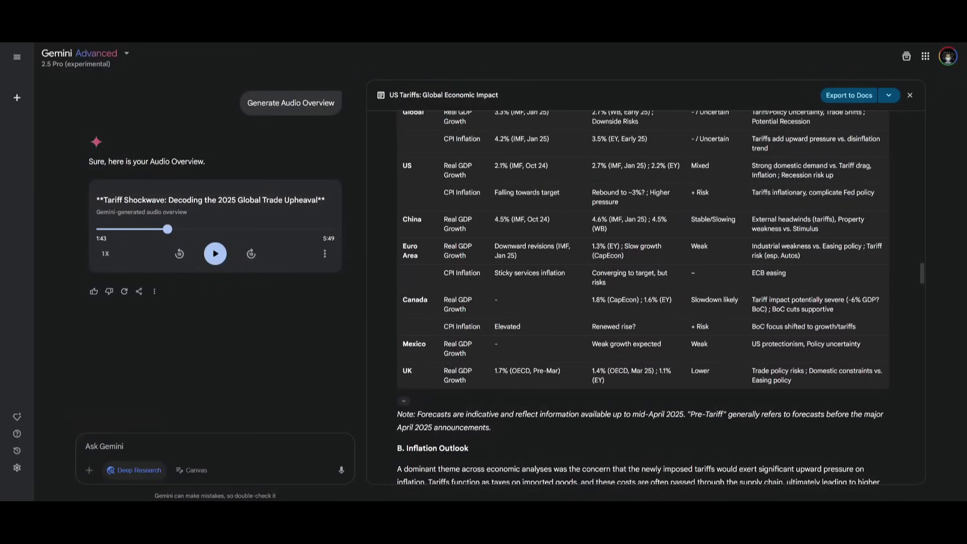
scroll(642, 297, down, 6)
scroll(642, 297, down, 15)
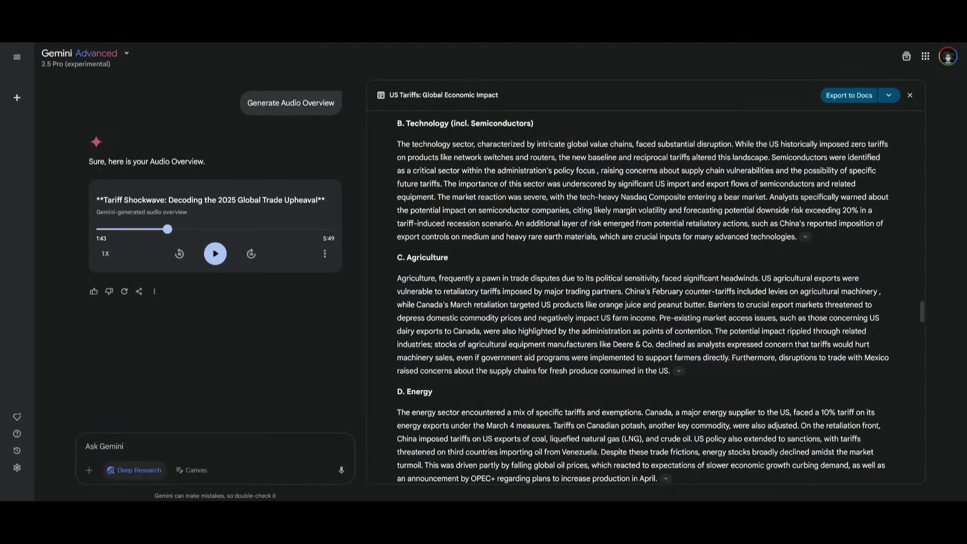
scroll(484, 252, down, 20)
scroll(642, 296, down, 20)
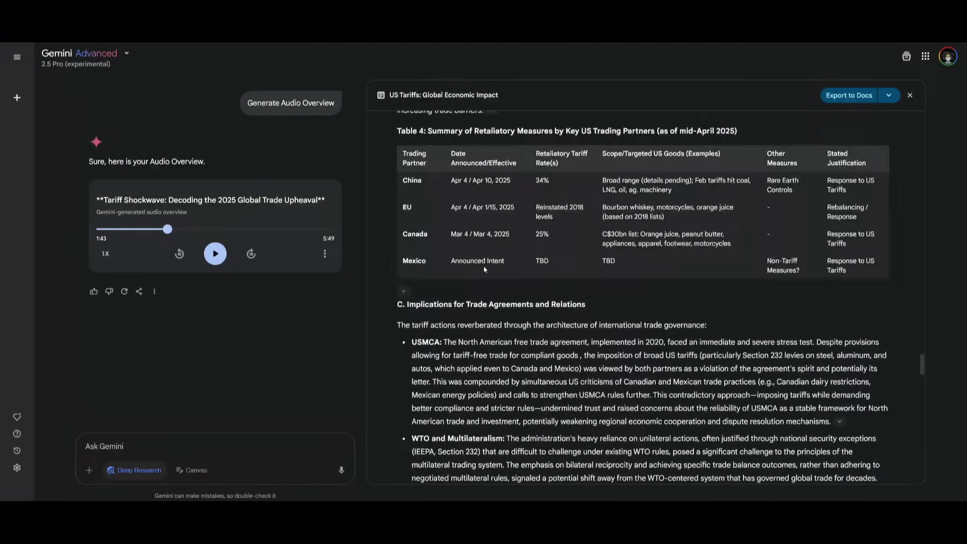
scroll(741, 287, down, 10)
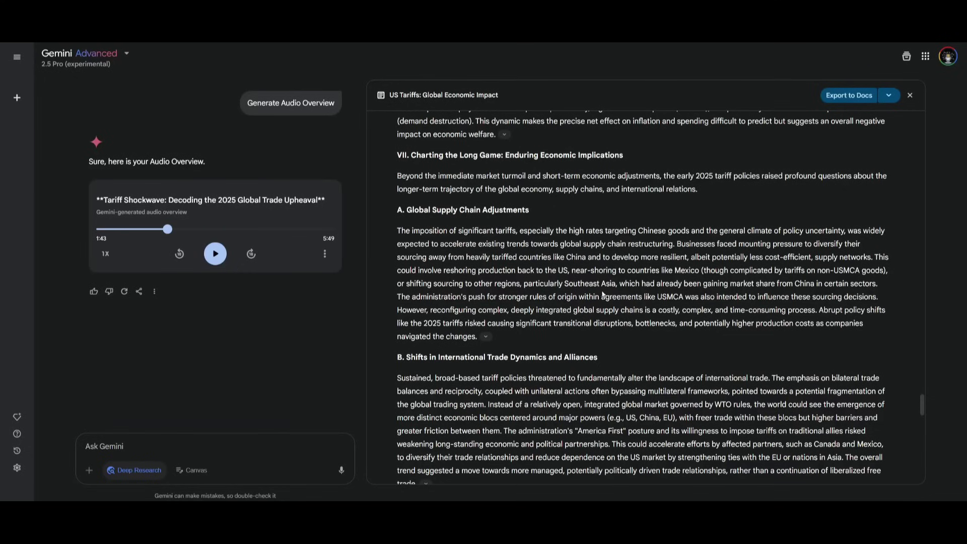
scroll(642, 297, down, 20)
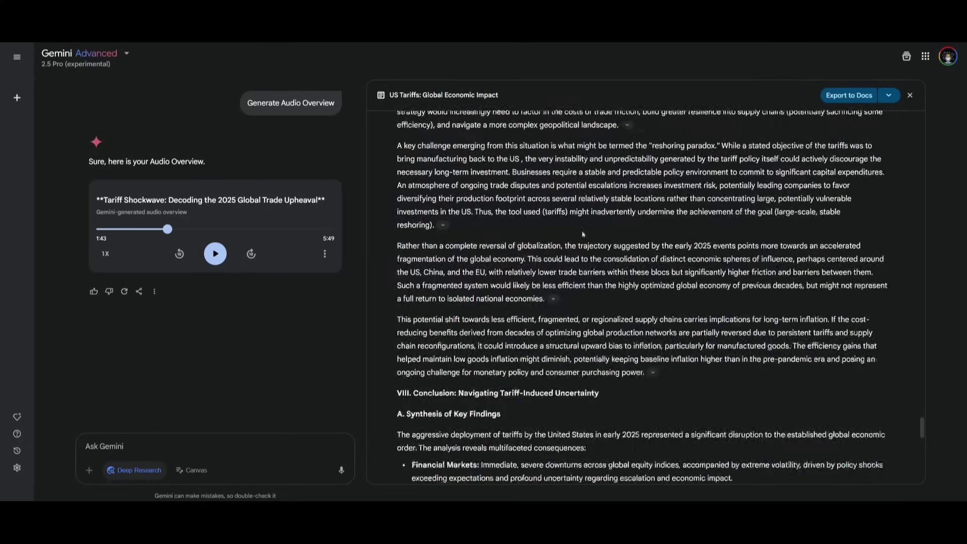
scroll(634, 205, down, 15)
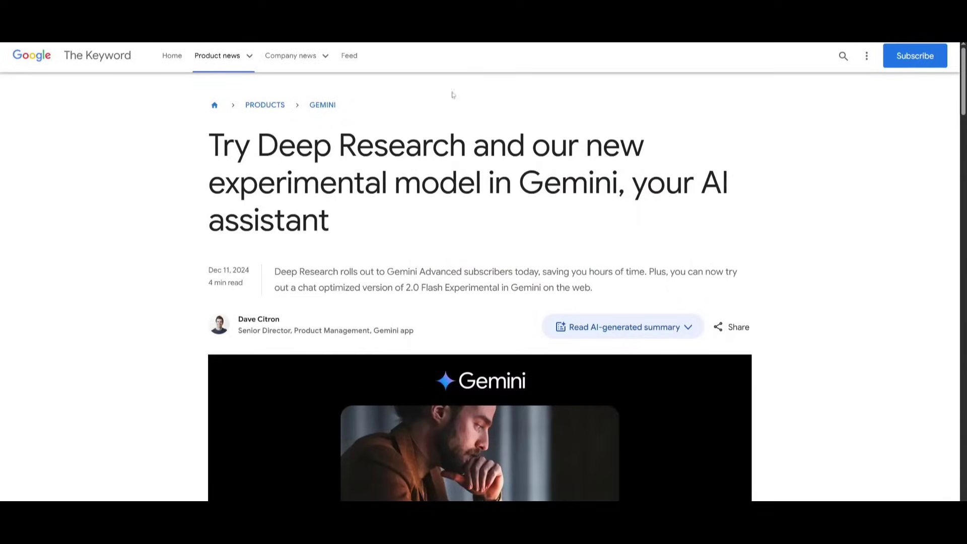
Step: Switch the WorldofAI channel page to its Videos tab and browse down the upload grid
scroll(403, 94, down, 10)
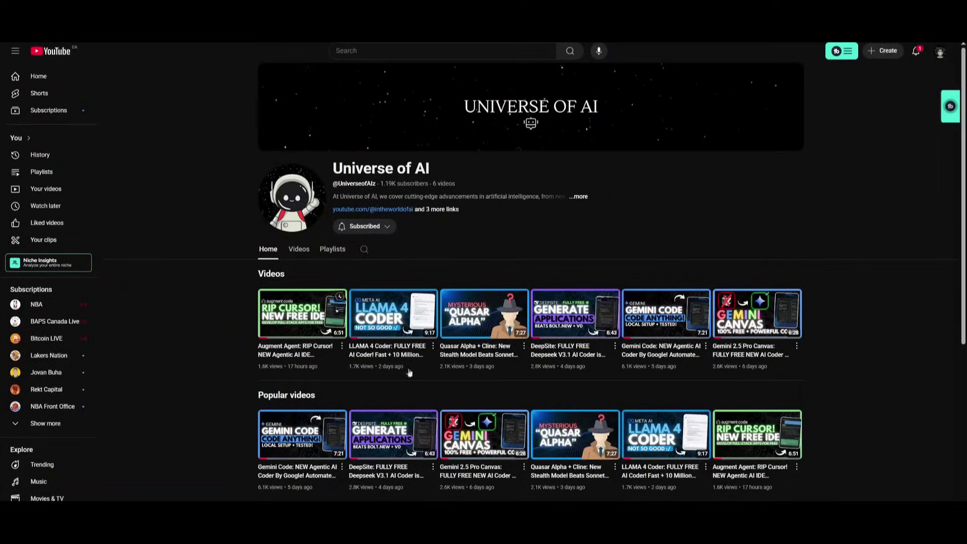
scroll(585, 335, down, 5)
scroll(529, 313, up, 5)
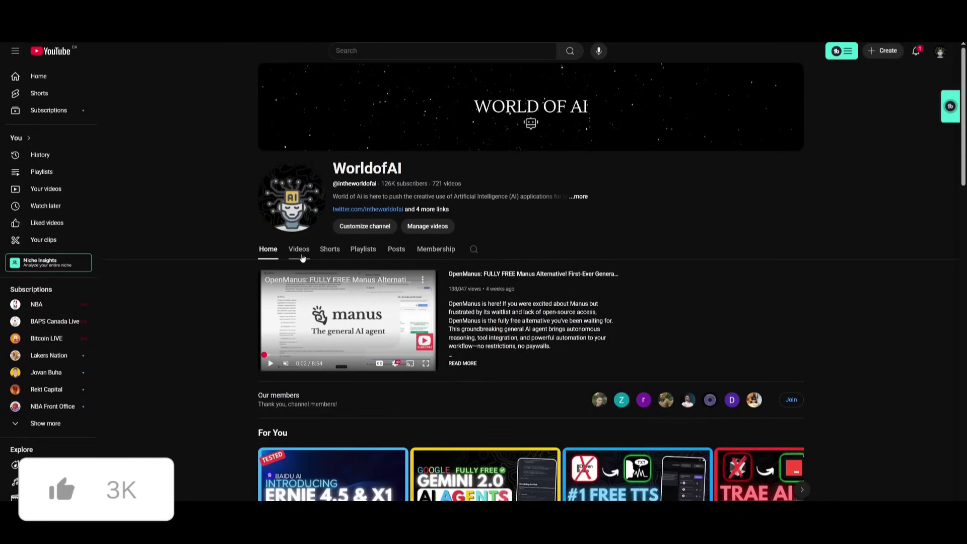
click(301, 254)
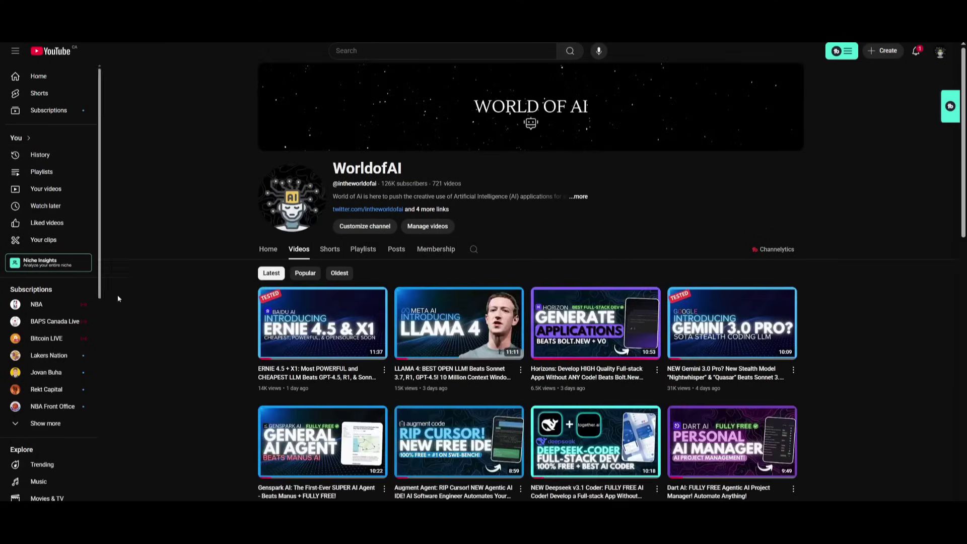
scroll(298, 286, down, 5)
scroll(403, 259, down, 9)
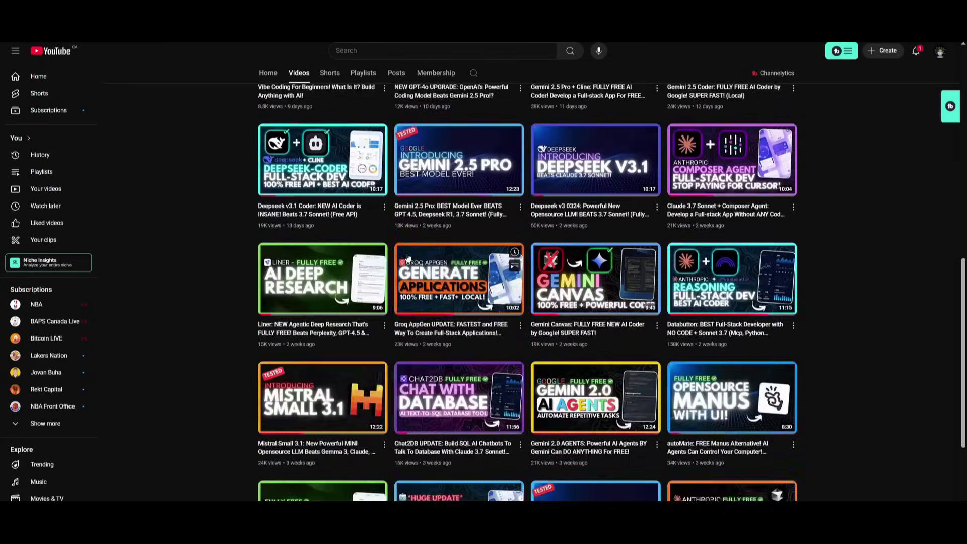
scroll(403, 260, down, 18)
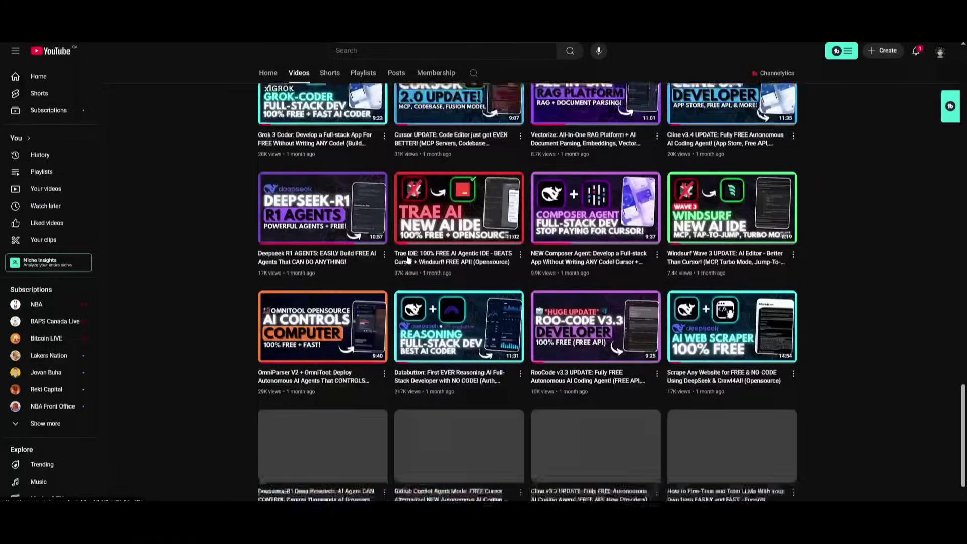
scroll(400, 258, down, 16)
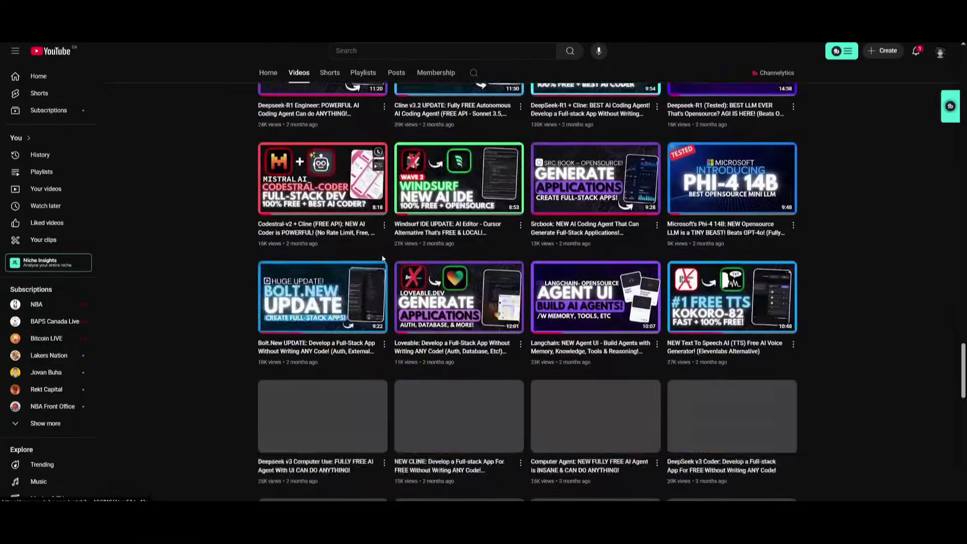
scroll(378, 266, down, 2)
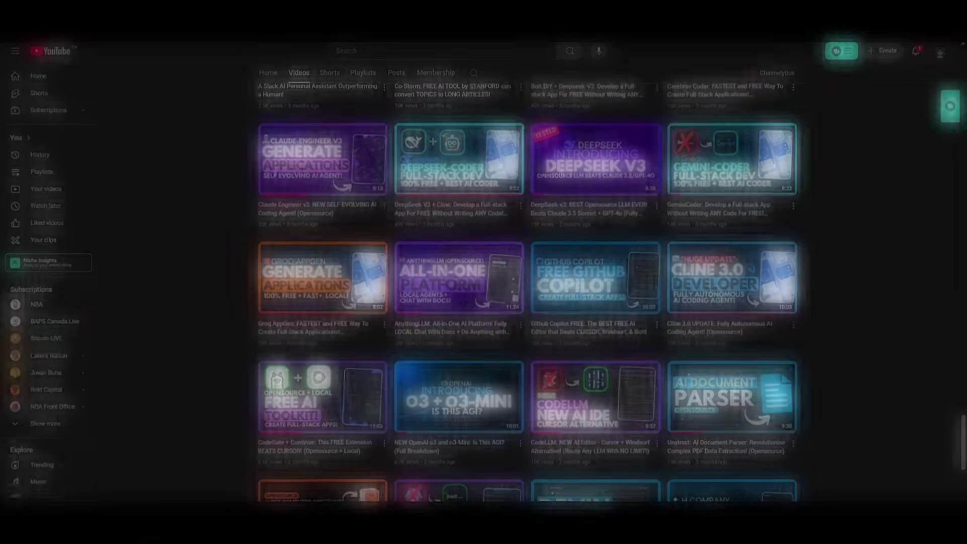